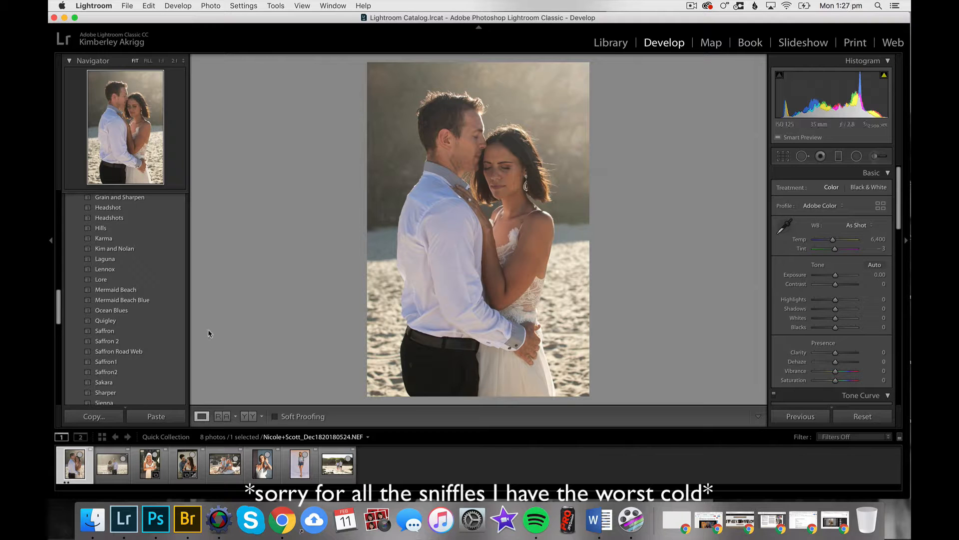
Apply the Lennox preset to the standing couple's beach portrait, then set exposure to +0.20 and highlights to −11
{"action": "left_click", "coordinate": [120, 269]}
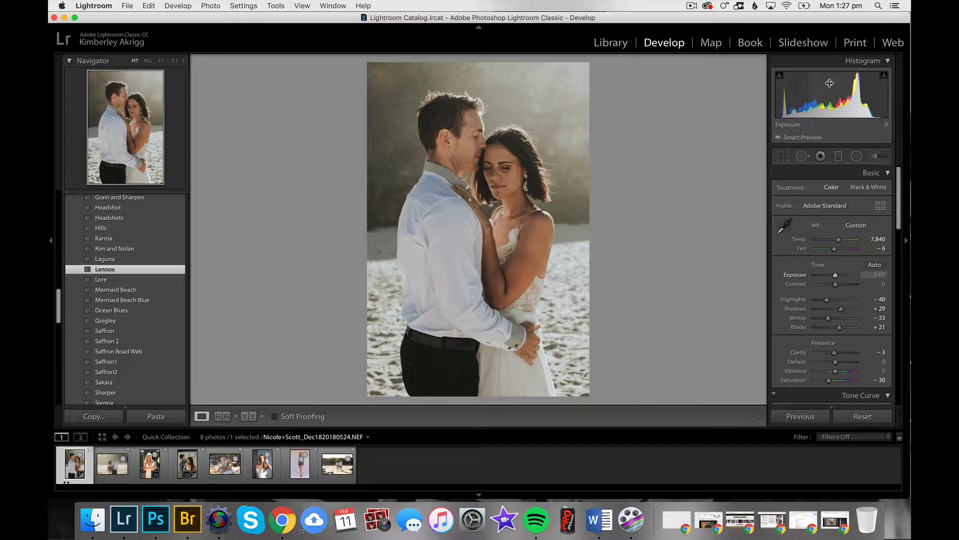
{"action": "left_click_drag", "start_coordinate": [829, 83], "coordinate": [840, 83]}
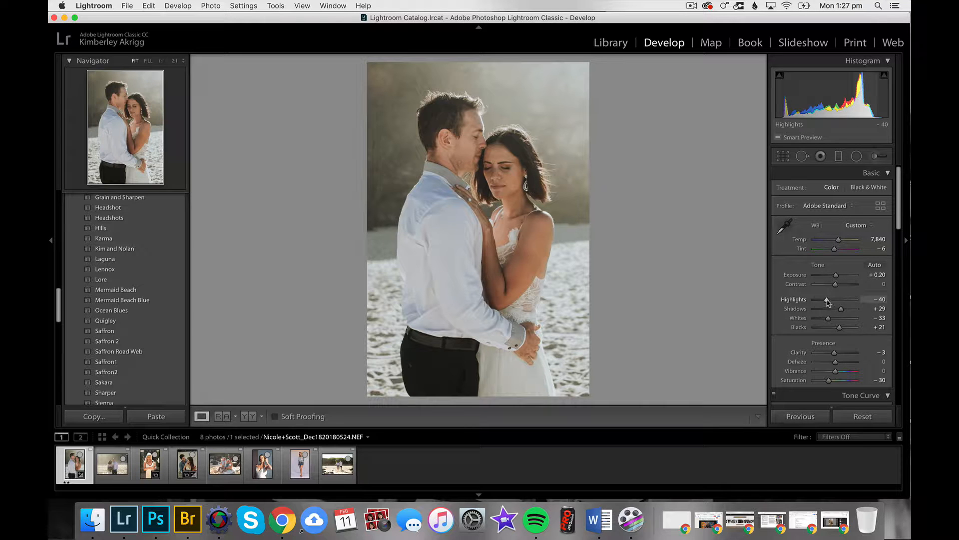
{"action": "left_click_drag", "start_coordinate": [828, 301], "coordinate": [835, 302]}
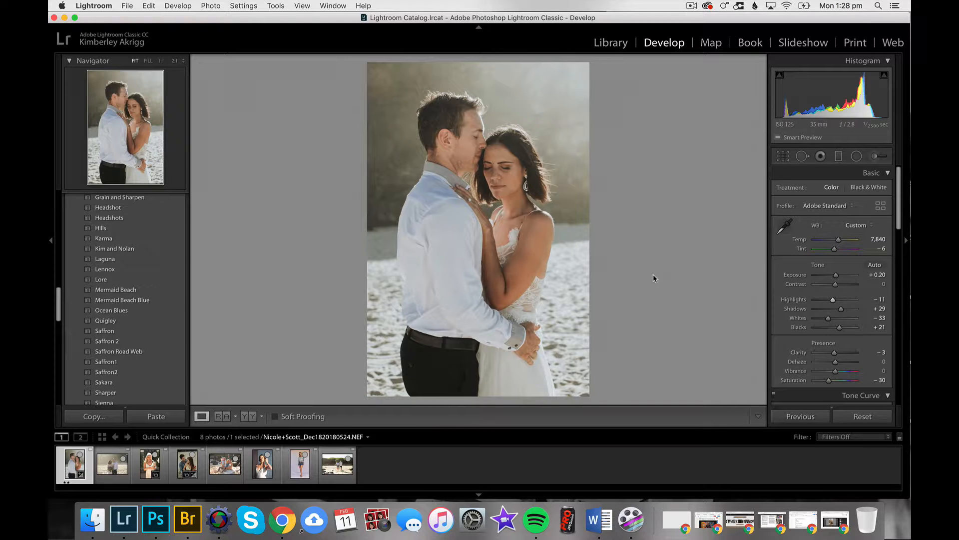
Enable lens profile corrections for the photo, comparing it with and without them, and set the correction's vignetting amount to 76
{"action": "scroll", "coordinate": [815, 330], "scroll_direction": "down", "scroll_amount": 10}
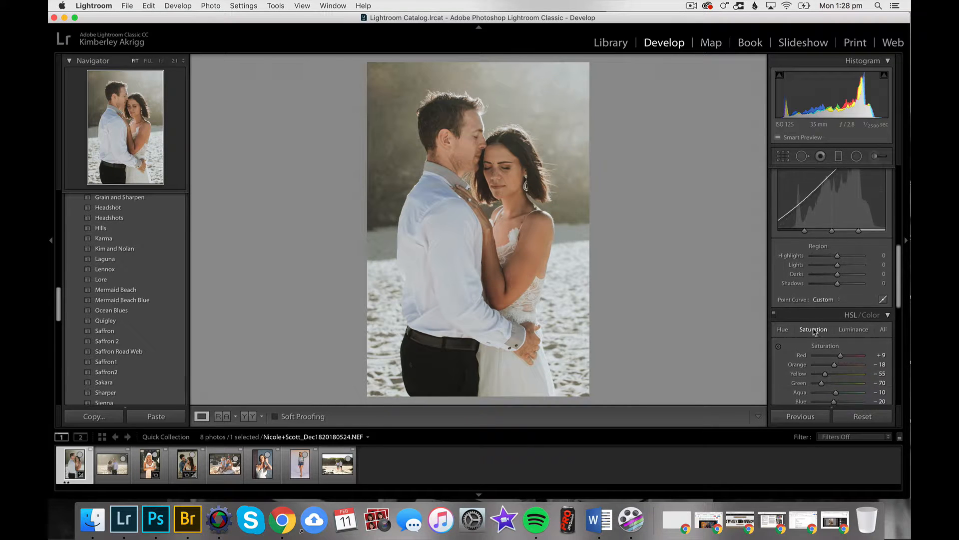
{"action": "scroll", "coordinate": [814, 331], "scroll_direction": "up", "scroll_amount": 3}
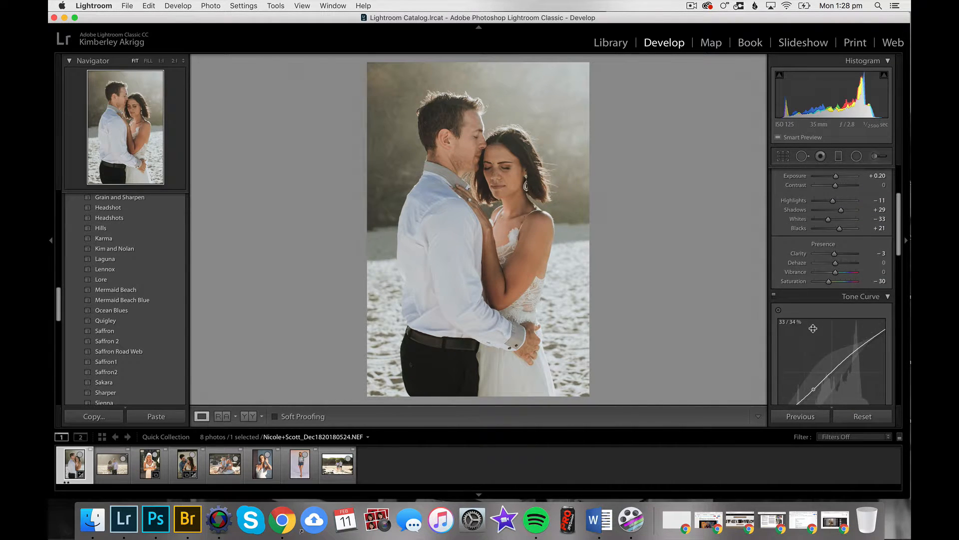
{"action": "scroll", "coordinate": [814, 331], "scroll_direction": "down", "scroll_amount": 10}
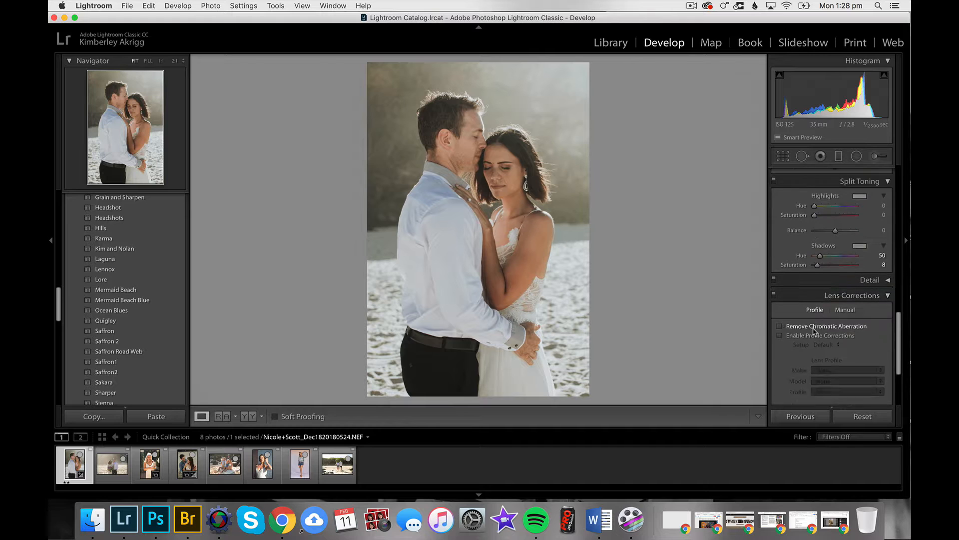
{"action": "scroll", "coordinate": [814, 331], "scroll_direction": "down", "scroll_amount": 3}
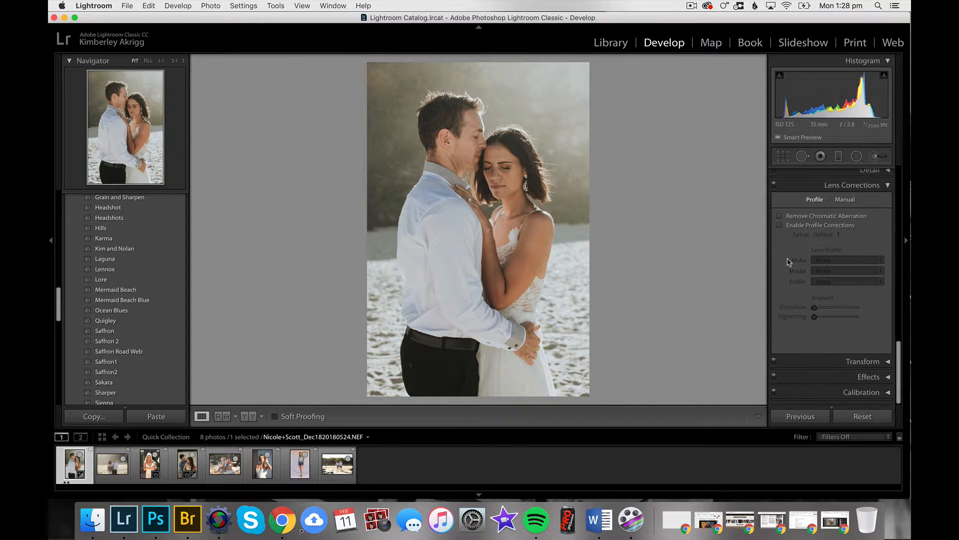
{"action": "left_click", "coordinate": [781, 227]}
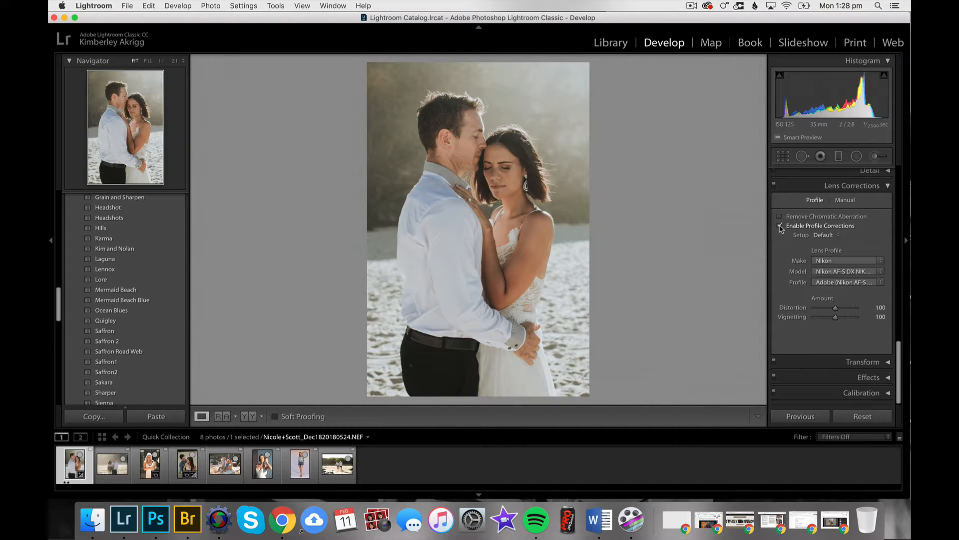
{"action": "left_click", "coordinate": [780, 227]}
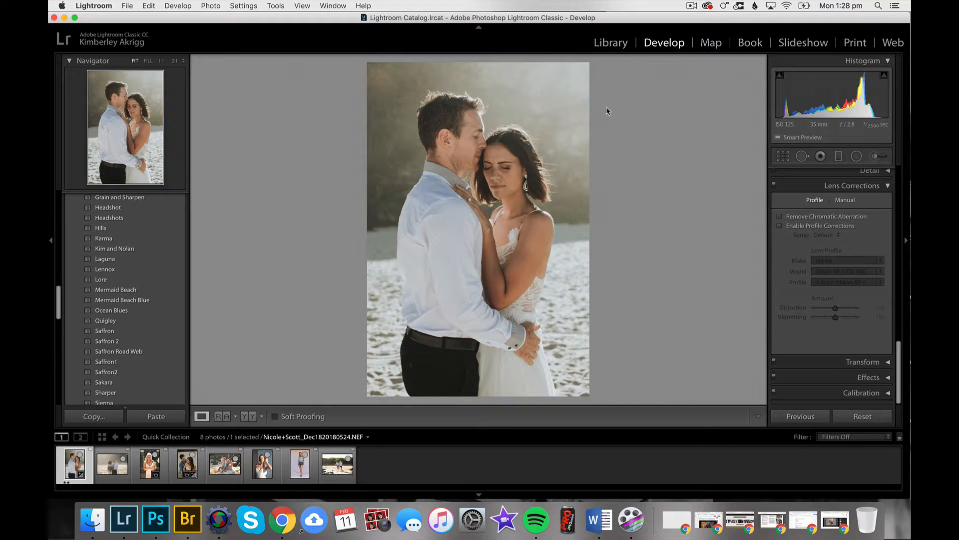
{"action": "left_click", "coordinate": [780, 226]}
{"action": "left_click", "coordinate": [780, 226]}
{"action": "left_click", "coordinate": [780, 227]}
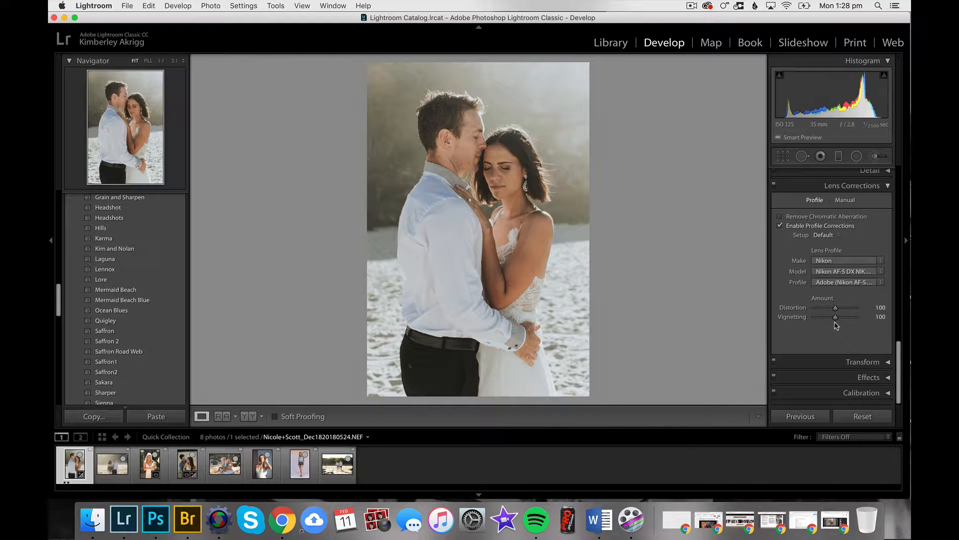
{"action": "left_click_drag", "start_coordinate": [835, 317], "coordinate": [830, 318]}
Show the photo's effects settings and slightly raise the grain amount
{"action": "left_click", "coordinate": [882, 378]}
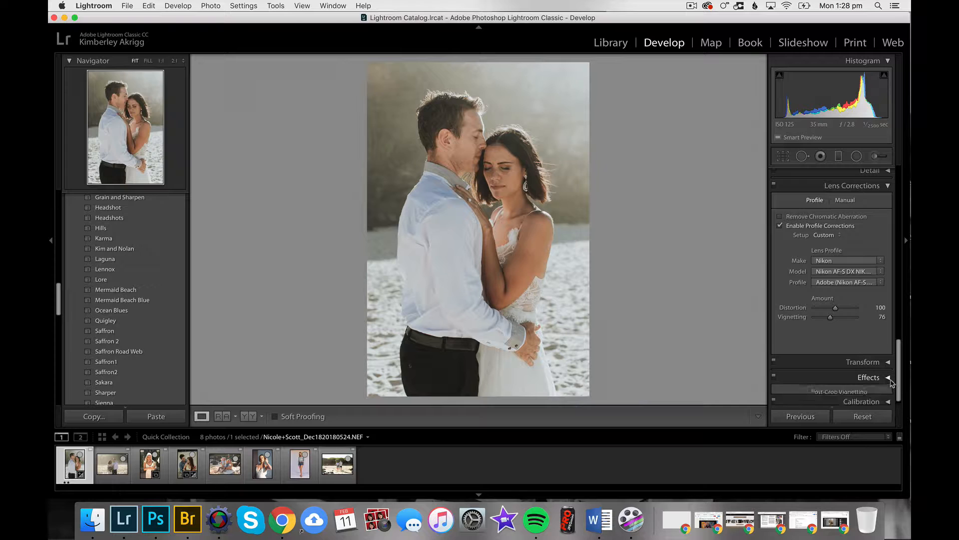
{"action": "scroll", "coordinate": [845, 352], "scroll_direction": "down", "scroll_amount": 5}
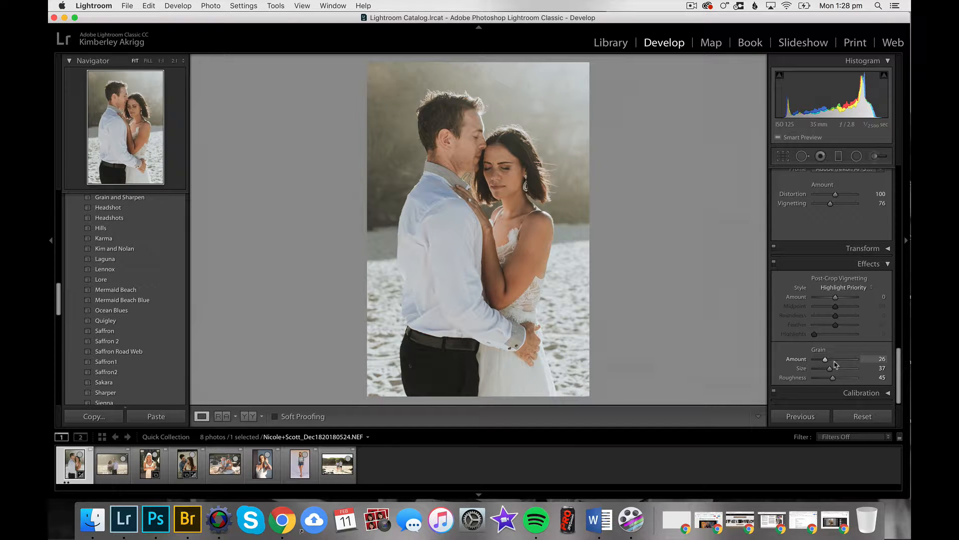
{"action": "left_click_drag", "start_coordinate": [825, 359], "coordinate": [826, 359]}
Apply the Lennox preset to the portrait of the blonde woman in white and straighten it by about 1.65 degrees
{"action": "left_click", "coordinate": [166, 467]}
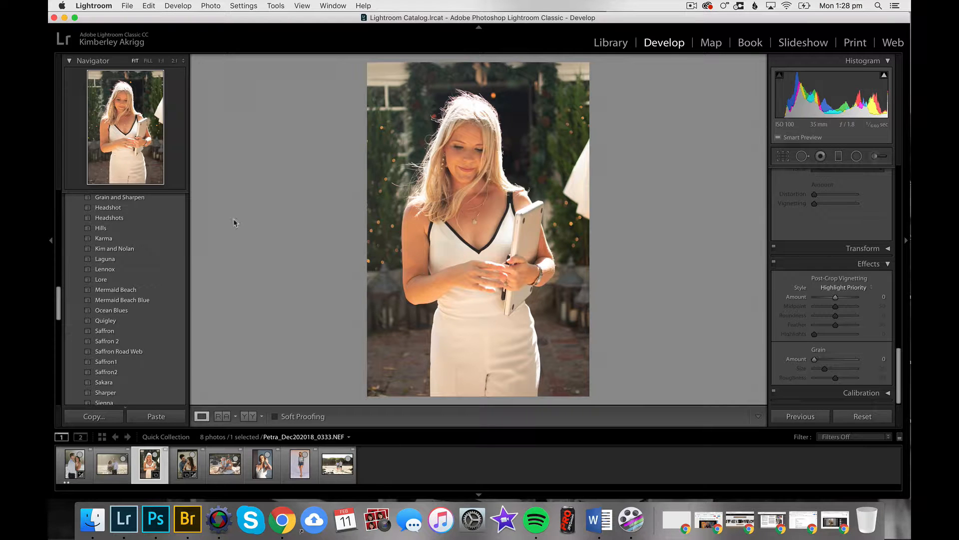
{"action": "left_click", "coordinate": [136, 270]}
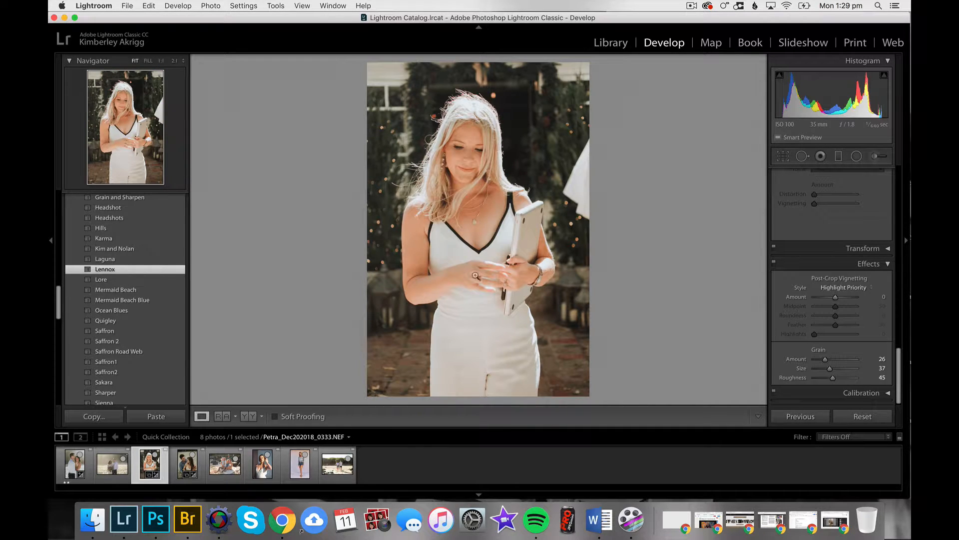
{"action": "left_click", "coordinate": [783, 156]}
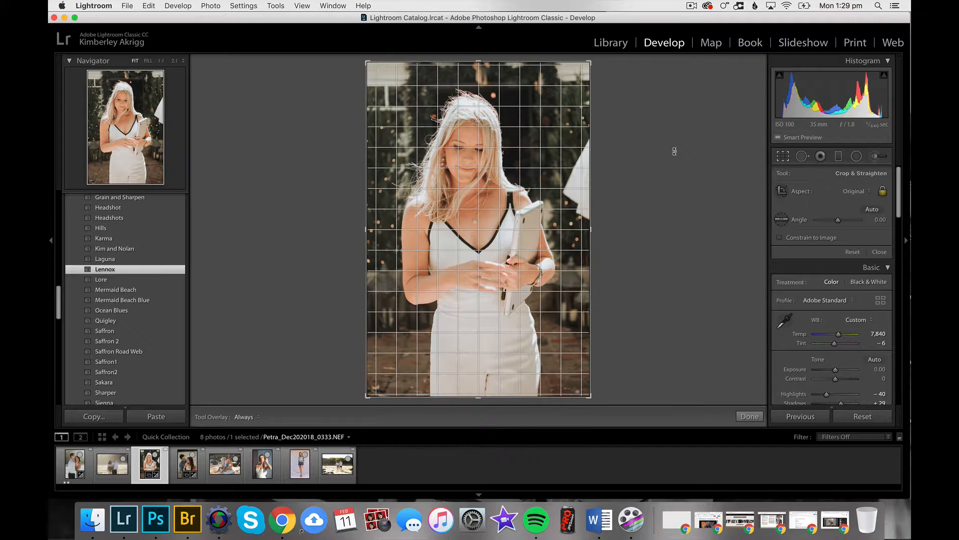
{"action": "left_click_drag", "start_coordinate": [674, 152], "coordinate": [675, 157]}
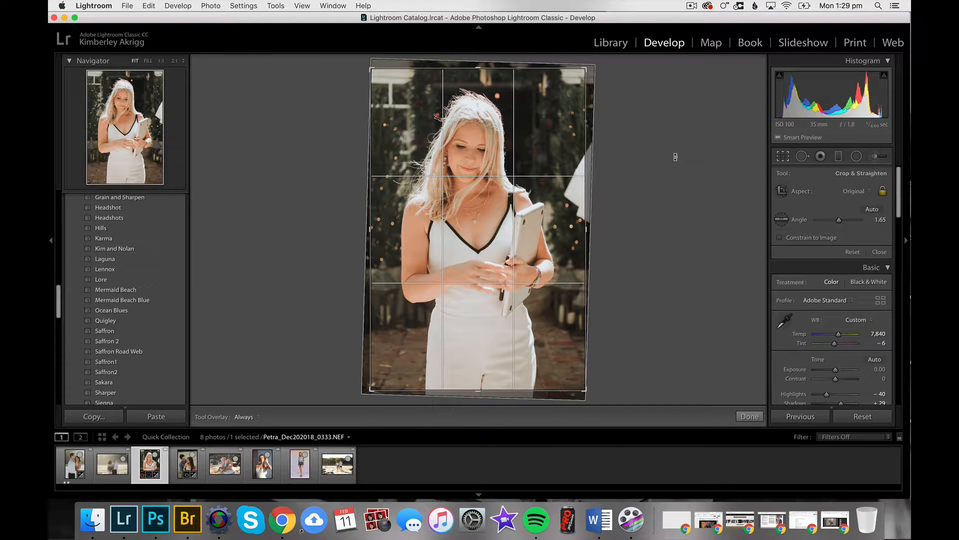
{"action": "key", "text": "Return"}
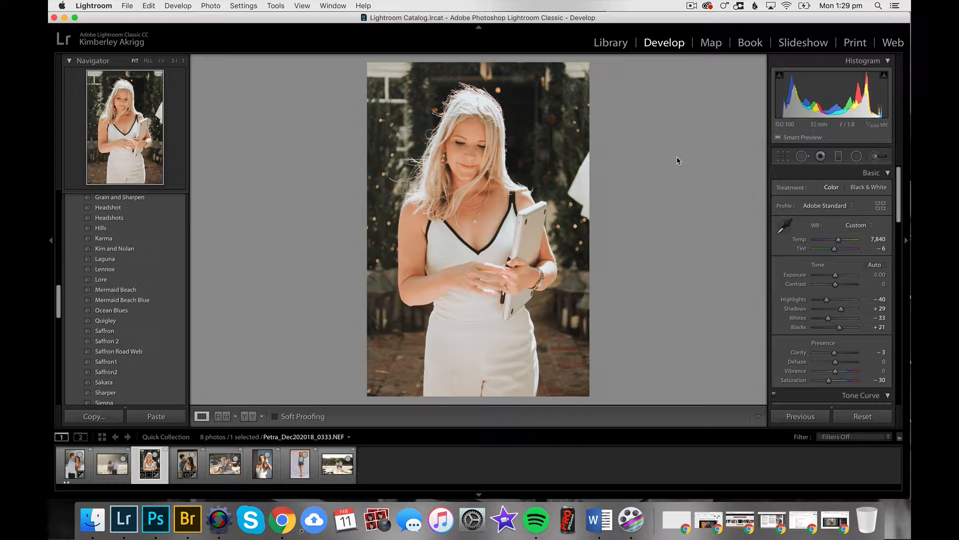
Lower the woman's portrait exposure to −0.18 and reduce the orange saturation by sampling her skin, then raise the orange back slightly
{"action": "left_click_drag", "start_coordinate": [817, 113], "coordinate": [826, 90]}
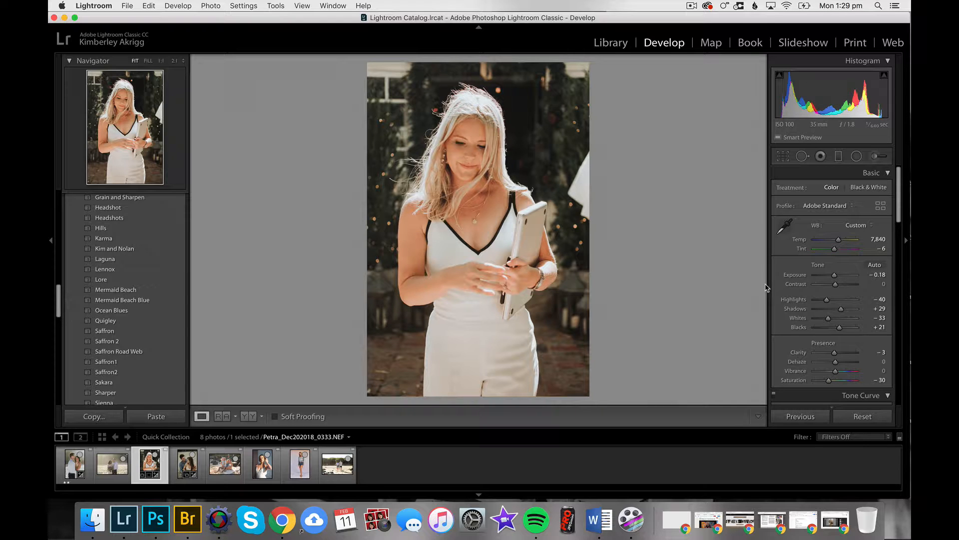
{"action": "scroll", "coordinate": [817, 299], "scroll_direction": "down", "scroll_amount": 10}
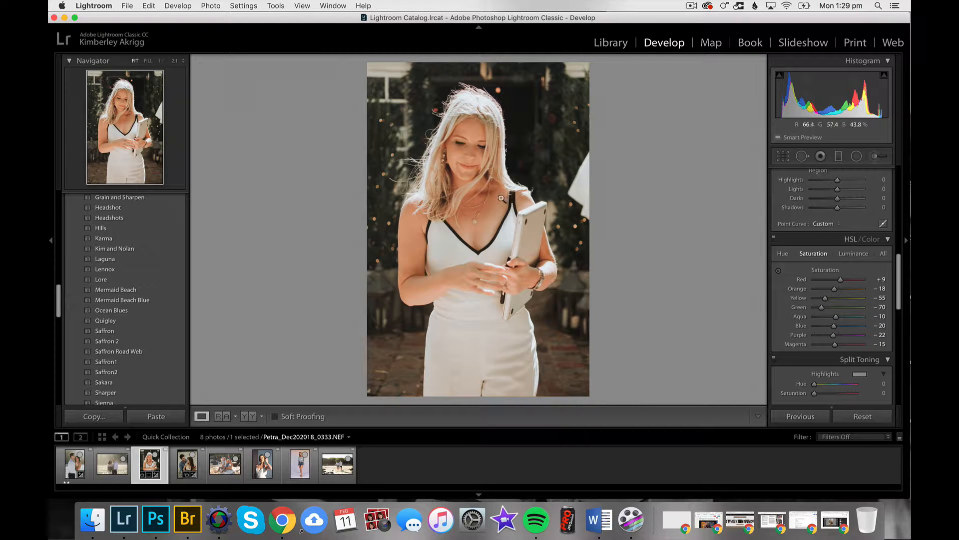
{"action": "left_click", "coordinate": [778, 271]}
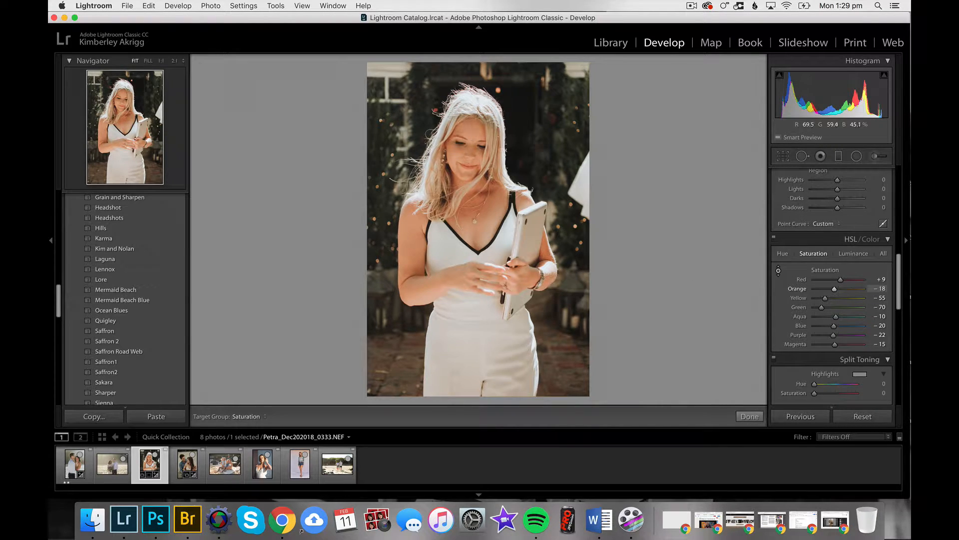
{"action": "mouse_move", "coordinate": [417, 250]}
{"action": "left_mouse_down"}
{"action": "mouse_move", "coordinate": [417, 288]}
{"action": "mouse_move", "coordinate": [417, 263]}
{"action": "left_mouse_up"}
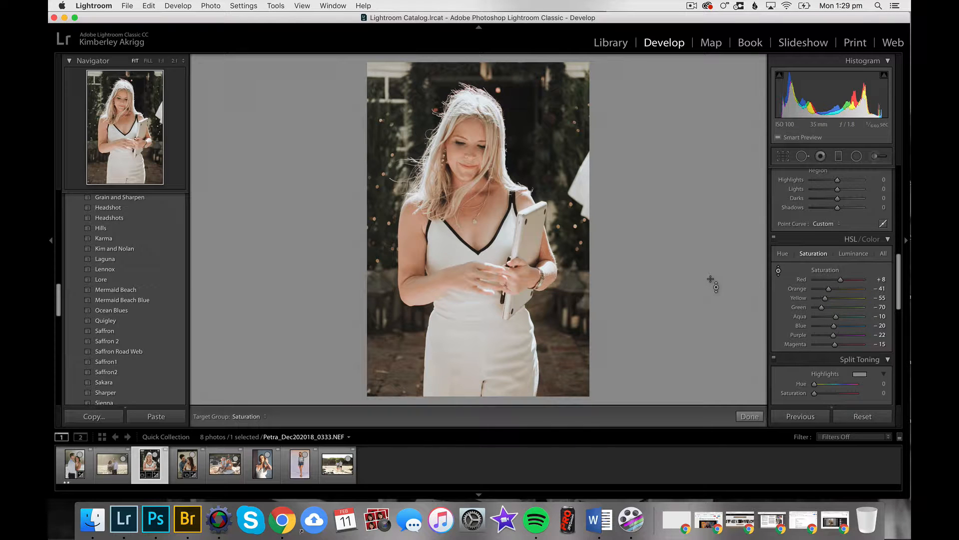
{"action": "left_click_drag", "start_coordinate": [828, 289], "coordinate": [831, 292]}
Set the contrast of the woman's portrait to +5
{"action": "scroll", "coordinate": [873, 312], "scroll_direction": "up", "scroll_amount": 5}
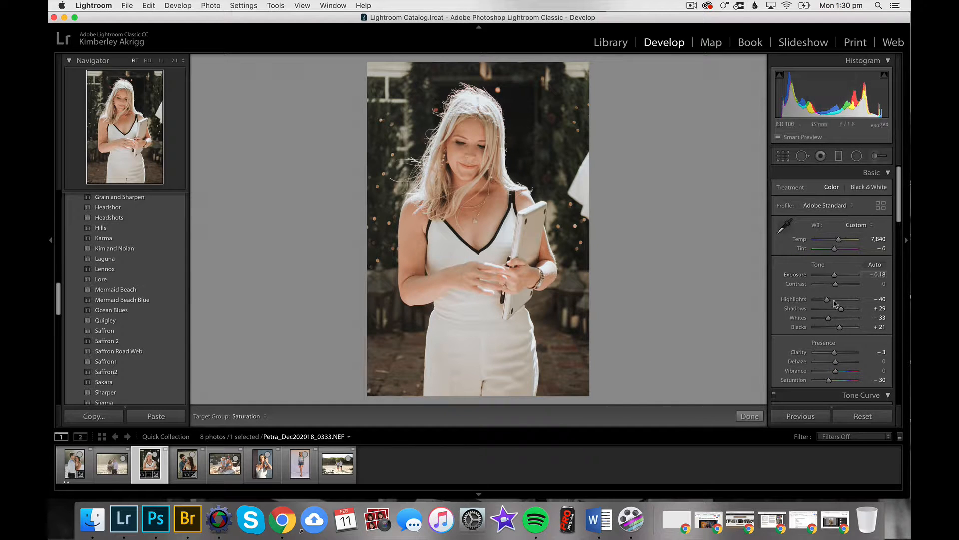
{"action": "left_click", "coordinate": [836, 284]}
{"action": "left_click_drag", "start_coordinate": [838, 283], "coordinate": [839, 284]}
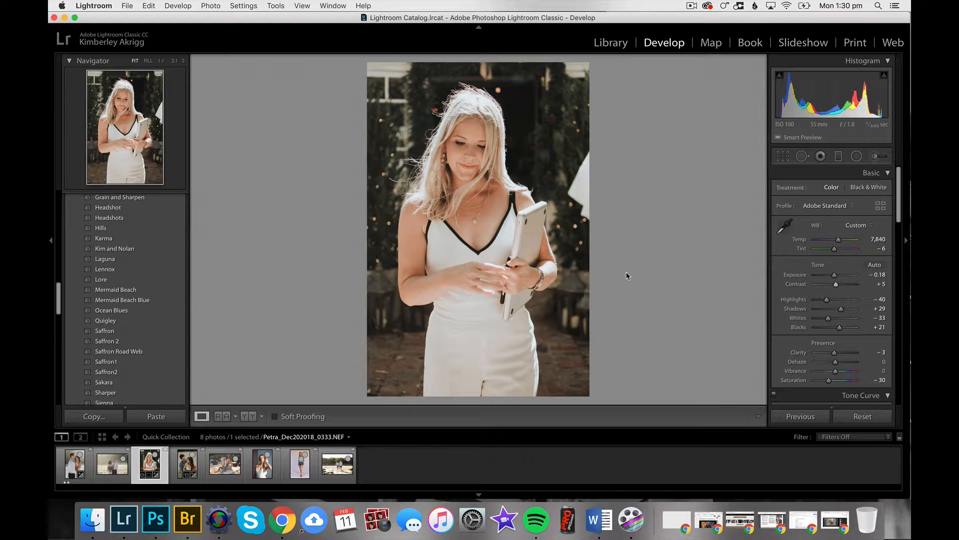
Reset the edits on the portrait of the couple sitting on the sand and reapply the Lennox preset
{"action": "left_click", "coordinate": [201, 470]}
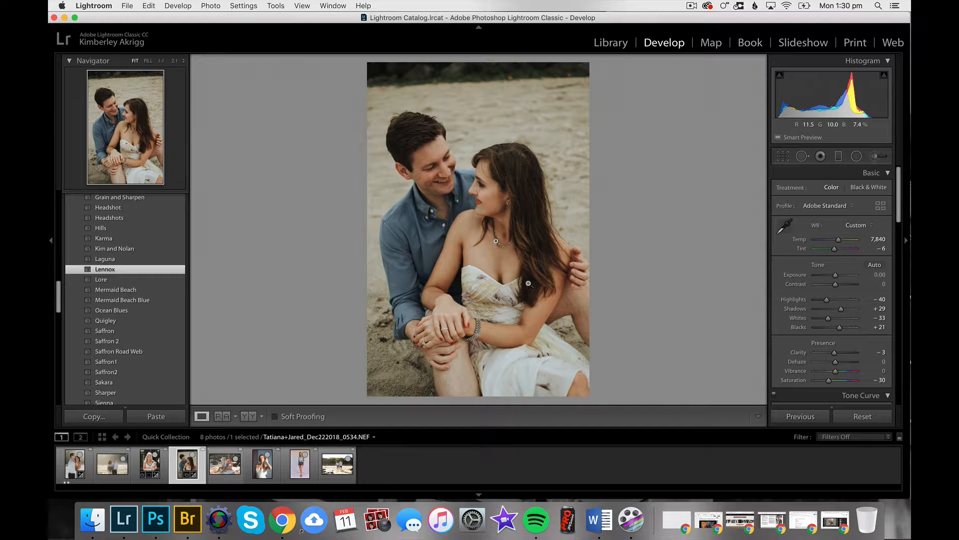
{"action": "left_click", "coordinate": [884, 420]}
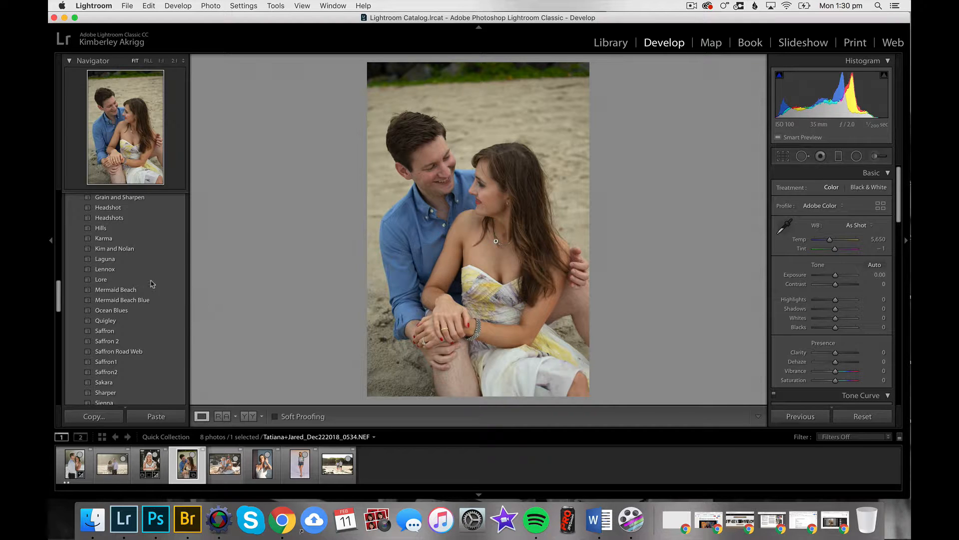
{"action": "left_click", "coordinate": [105, 269]}
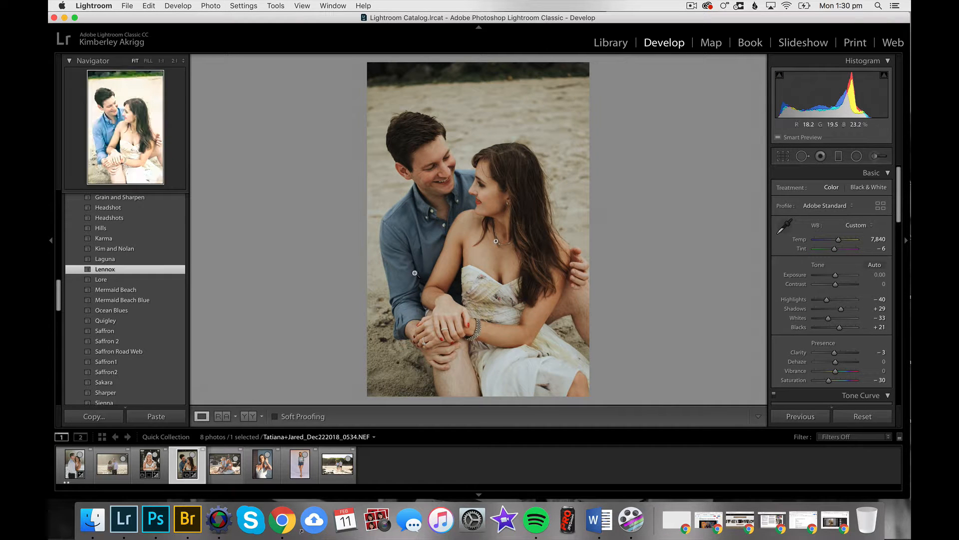
Straighten the seated couple's photo by about 3.28 degrees, reposition it within the frame and tighten the crop around them
{"action": "left_click", "coordinate": [783, 156]}
{"action": "left_click_drag", "start_coordinate": [689, 170], "coordinate": [692, 208]}
{"action": "left_click_drag", "start_coordinate": [553, 176], "coordinate": [535, 155]}
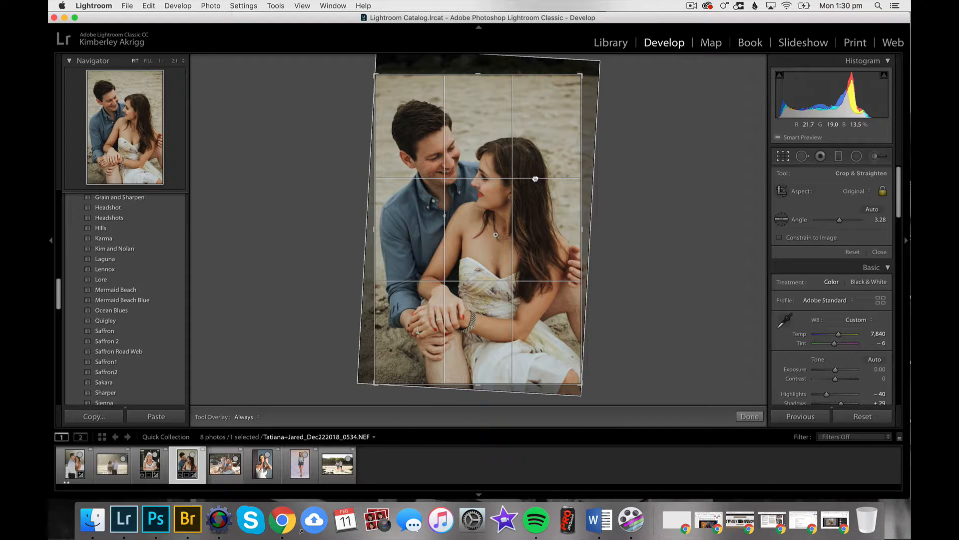
{"action": "key", "text": "Return"}
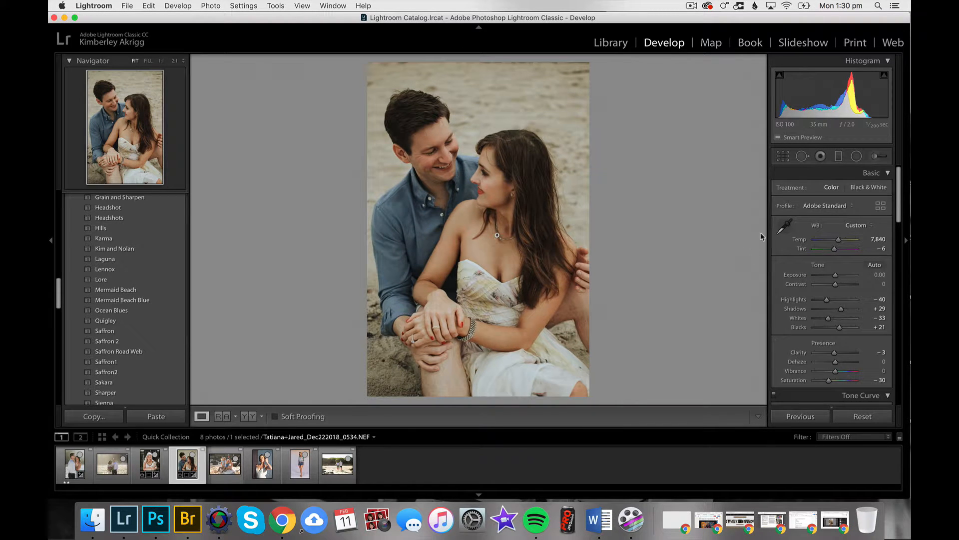
{"action": "left_click", "coordinate": [783, 155]}
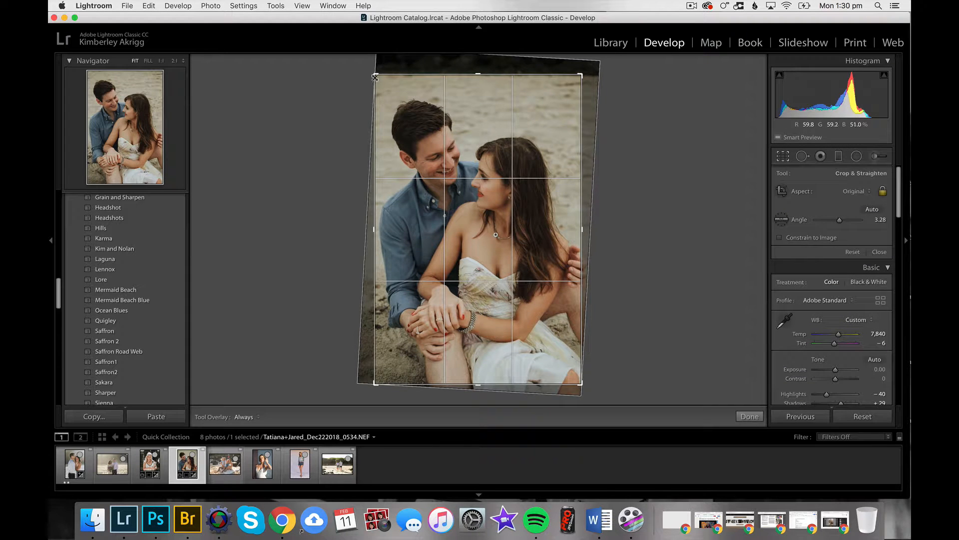
{"action": "left_click_drag", "start_coordinate": [375, 77], "coordinate": [376, 83]}
{"action": "key", "text": "Return"}
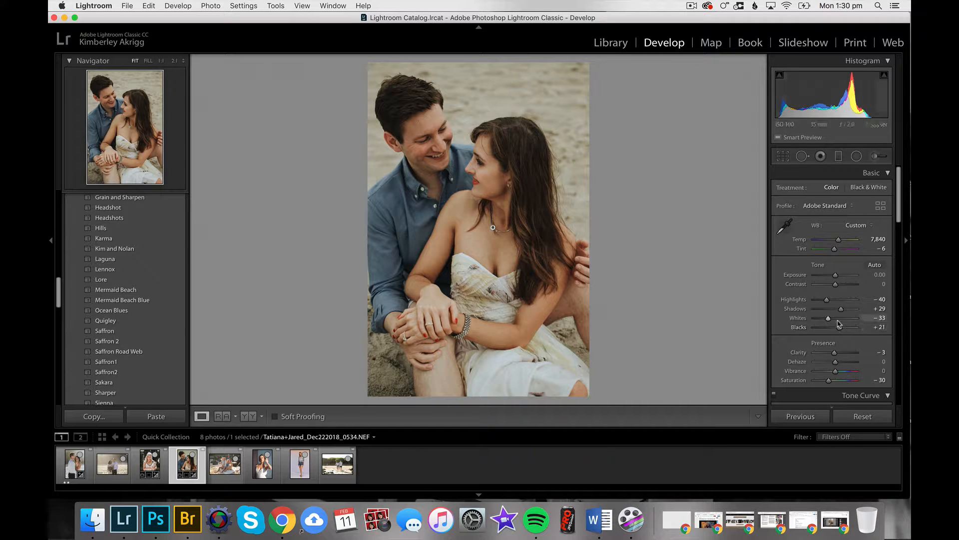
Adjust the seated couple's tones to contrast +13, highlights +7, whites −2 and blacks +27
{"action": "left_click_drag", "start_coordinate": [828, 300], "coordinate": [832, 300]}
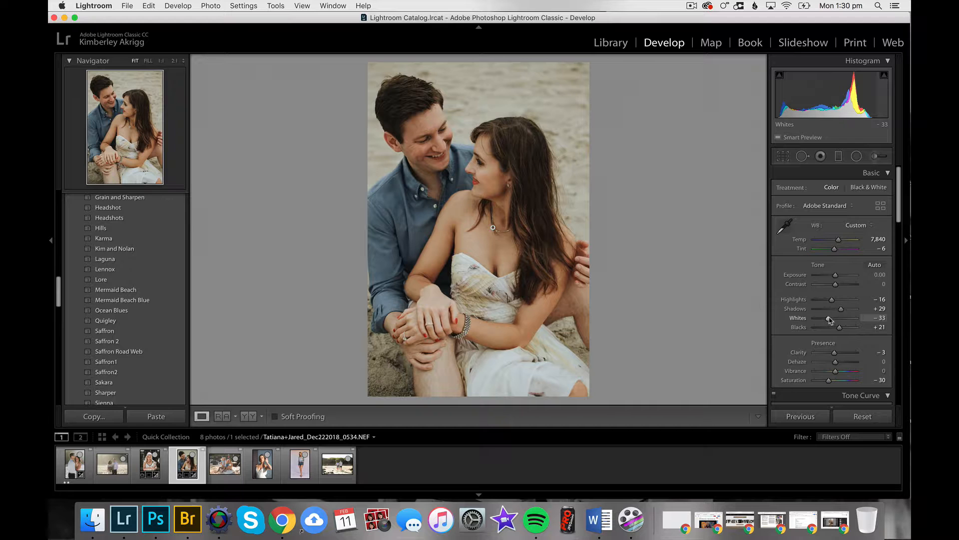
{"action": "left_click_drag", "start_coordinate": [829, 320], "coordinate": [835, 320]}
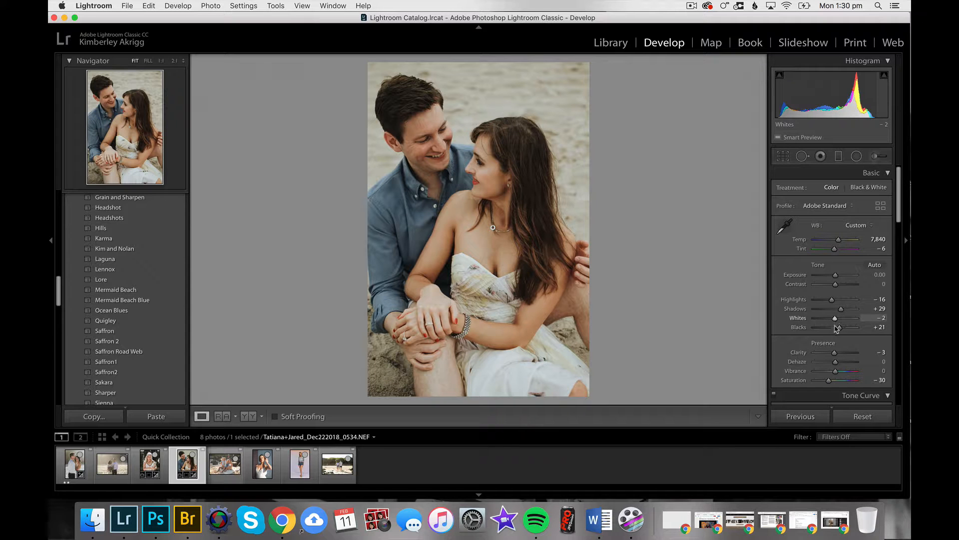
{"action": "left_click_drag", "start_coordinate": [840, 328], "coordinate": [841, 329]}
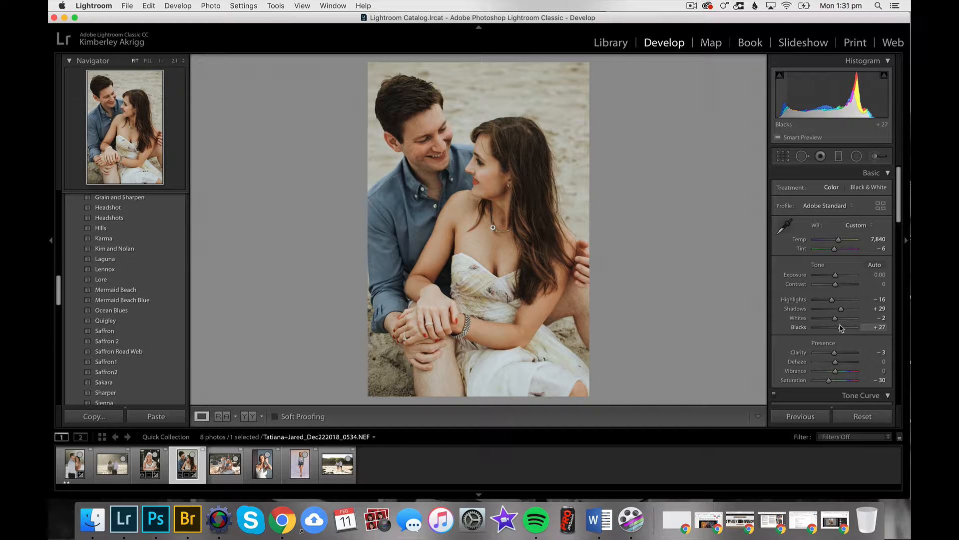
{"action": "left_click_drag", "start_coordinate": [836, 285], "coordinate": [839, 286]}
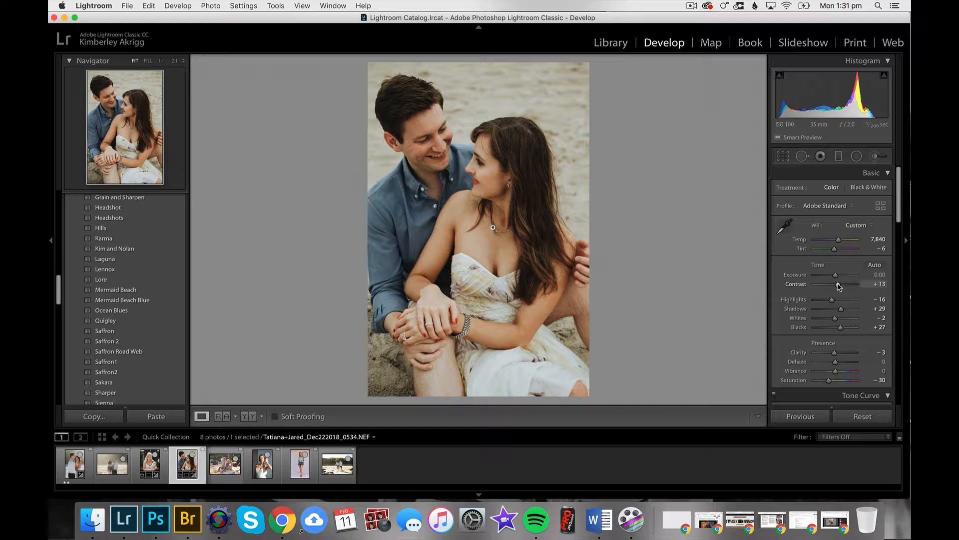
{"action": "left_click", "coordinate": [837, 299]}
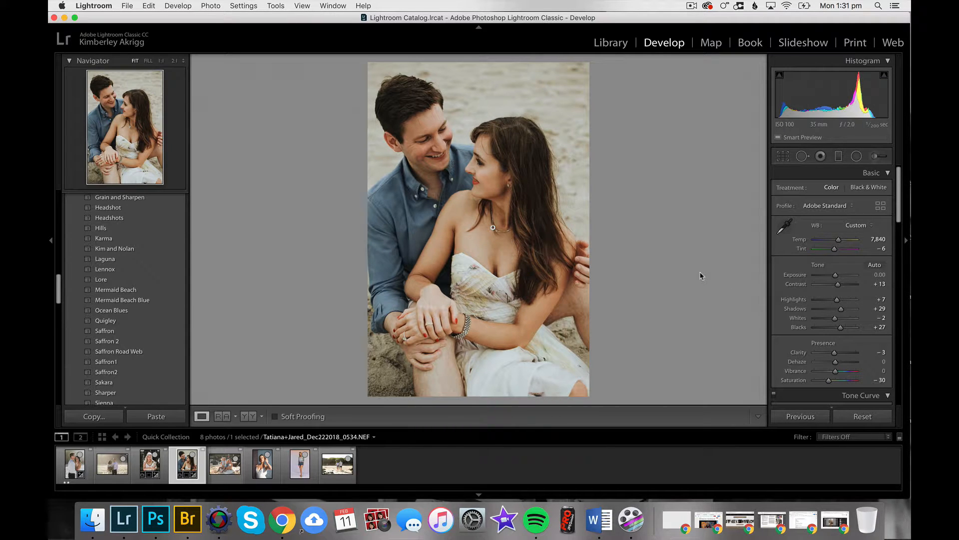
Try the profile lens corrections on the seated couple's photo
{"action": "scroll", "coordinate": [829, 299], "scroll_direction": "down", "scroll_amount": 15}
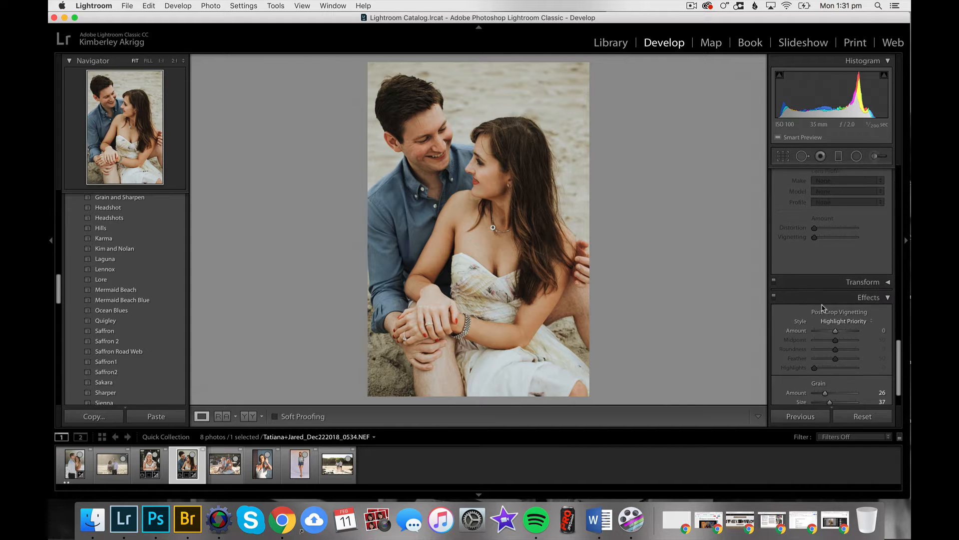
{"action": "scroll", "coordinate": [824, 308], "scroll_direction": "up", "scroll_amount": 6}
{"action": "left_click", "coordinate": [780, 288]}
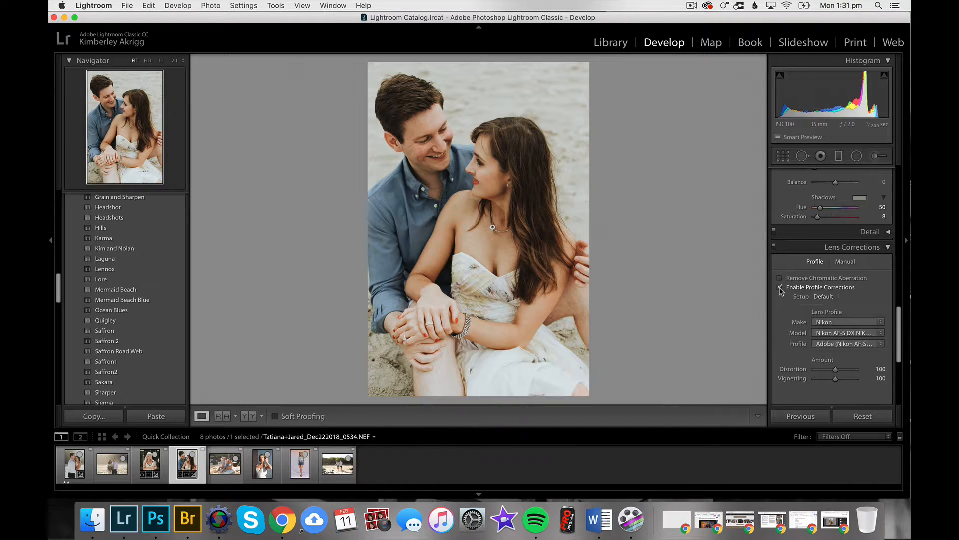
{"action": "left_click", "coordinate": [780, 289]}
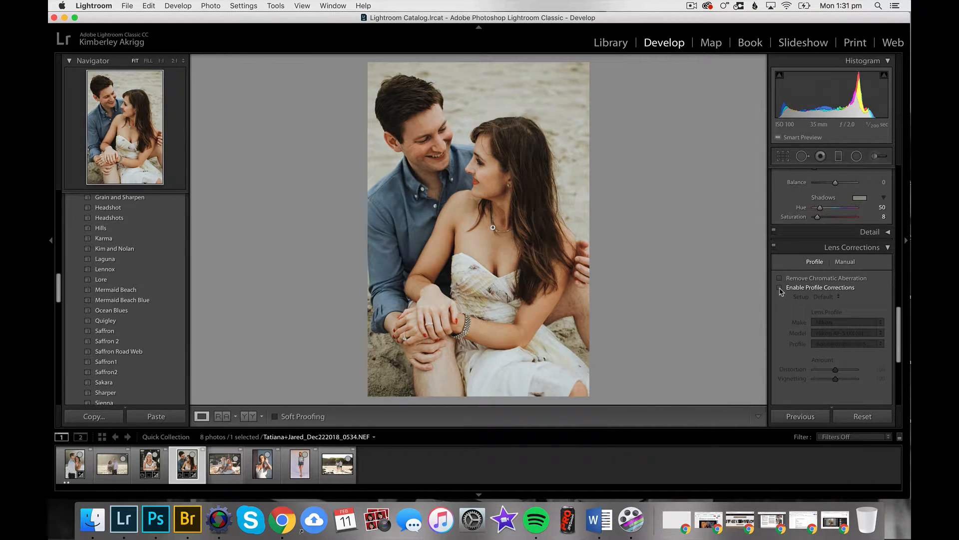
Reduce the saturation of the seated couple's skin tones by targeted adjustment, to orange −33 and red +8
{"action": "scroll", "coordinate": [783, 250], "scroll_direction": "up", "scroll_amount": 5}
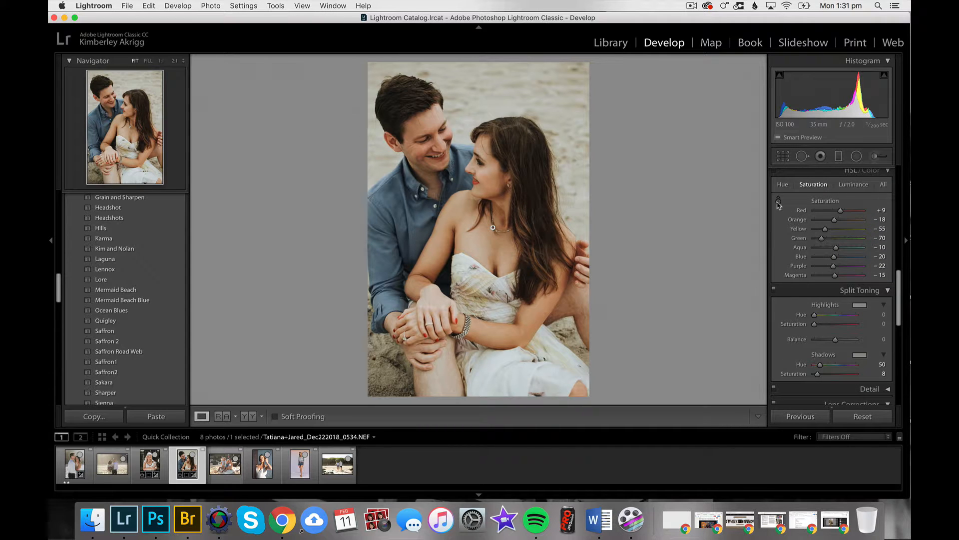
{"action": "left_click", "coordinate": [777, 203]}
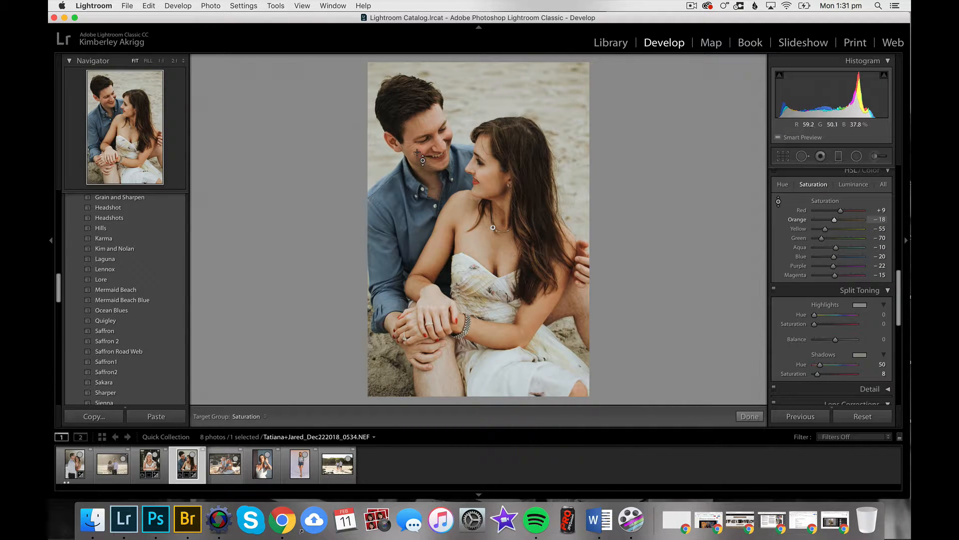
{"action": "key", "text": "Down"}
{"action": "key", "text": "Down"}
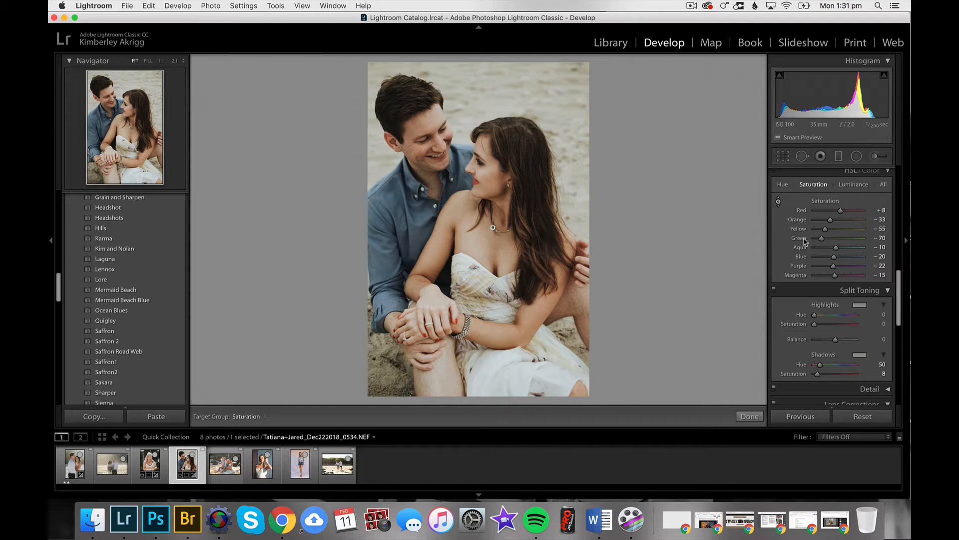
Warm the seated couple's photo to a temperature of 8,844 and raise its blue saturation to +34
{"action": "scroll", "coordinate": [806, 242], "scroll_direction": "up", "scroll_amount": 10}
{"action": "scroll", "coordinate": [805, 242], "scroll_direction": "down", "scroll_amount": 1}
{"action": "left_click_drag", "start_coordinate": [839, 240], "coordinate": [842, 243]}
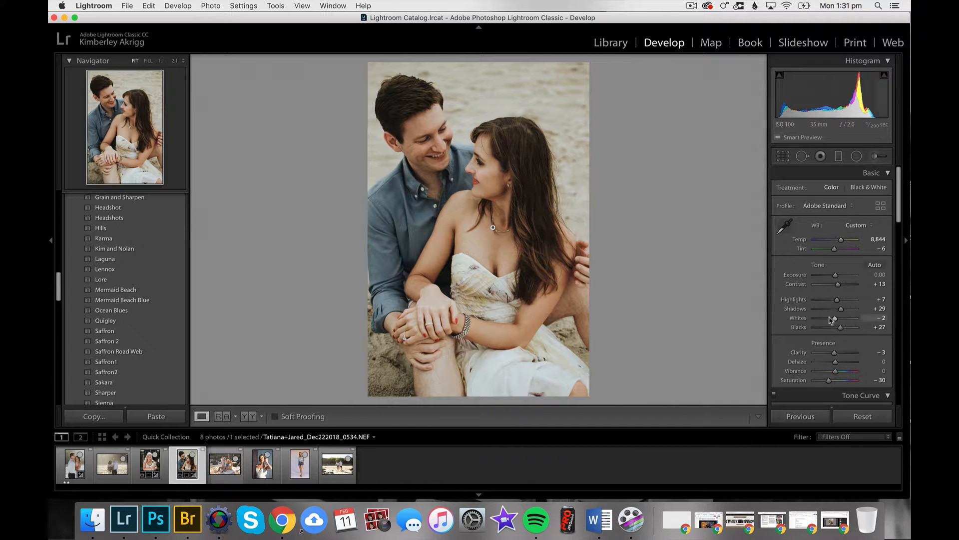
{"action": "scroll", "coordinate": [841, 321], "scroll_direction": "down", "scroll_amount": 15}
{"action": "scroll", "coordinate": [841, 320], "scroll_direction": "up", "scroll_amount": 4}
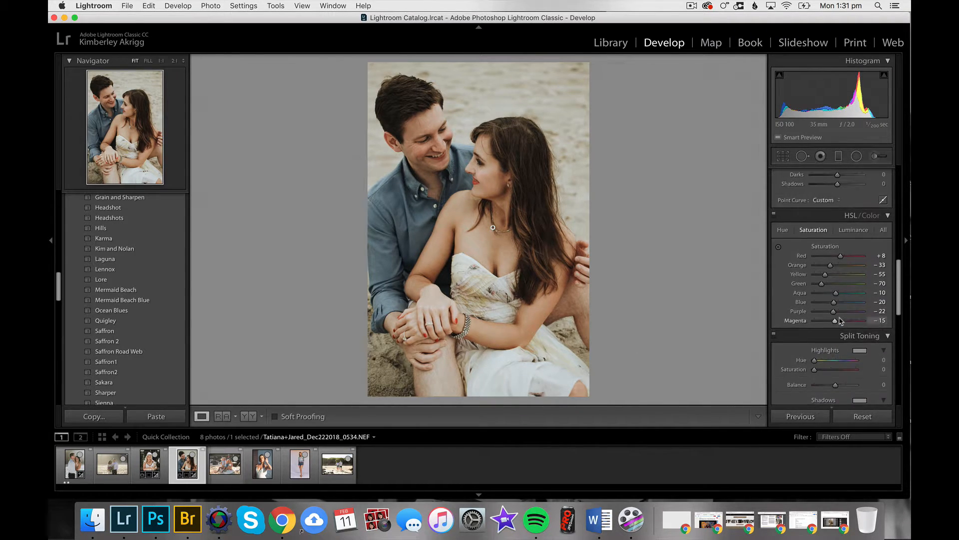
{"action": "left_click_drag", "start_coordinate": [843, 303], "coordinate": [846, 303]}
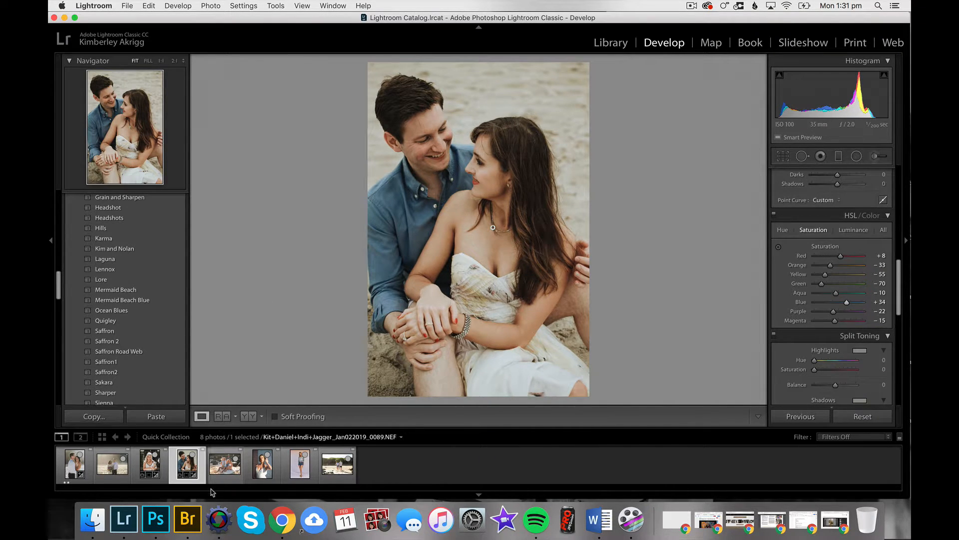
Apply the Lennox preset to the photo of the family on the beach and warm its temperature to 10,380
{"action": "left_click", "coordinate": [223, 455]}
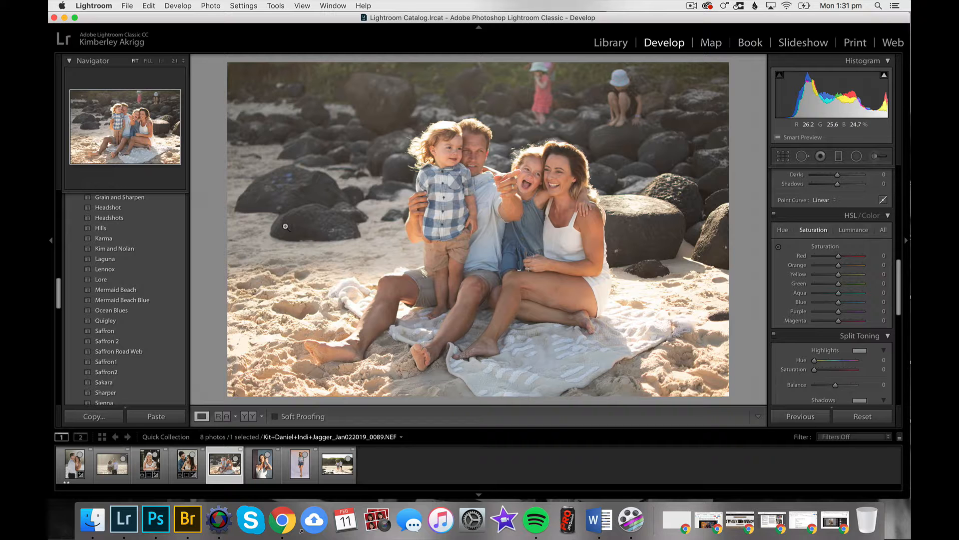
{"action": "left_click", "coordinate": [138, 270]}
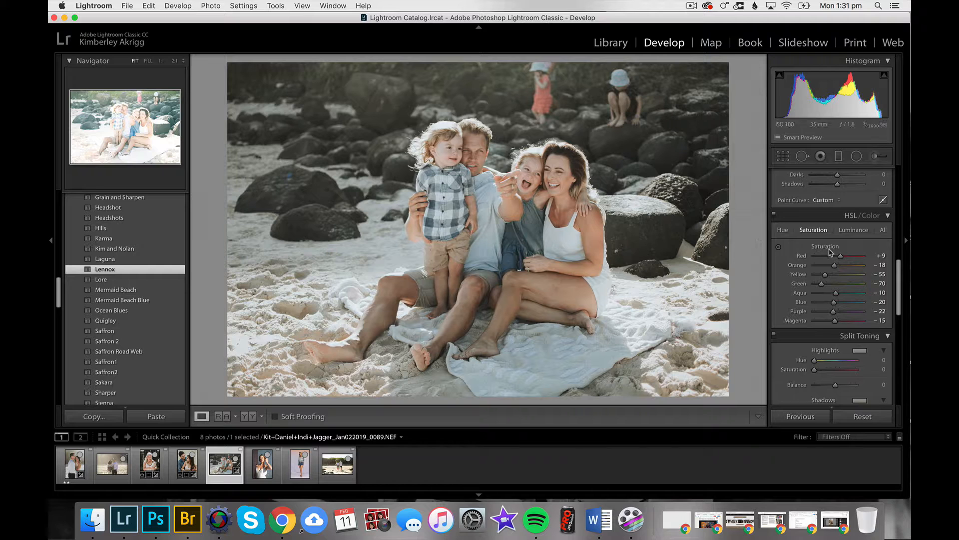
{"action": "scroll", "coordinate": [831, 253], "scroll_direction": "up", "scroll_amount": 5}
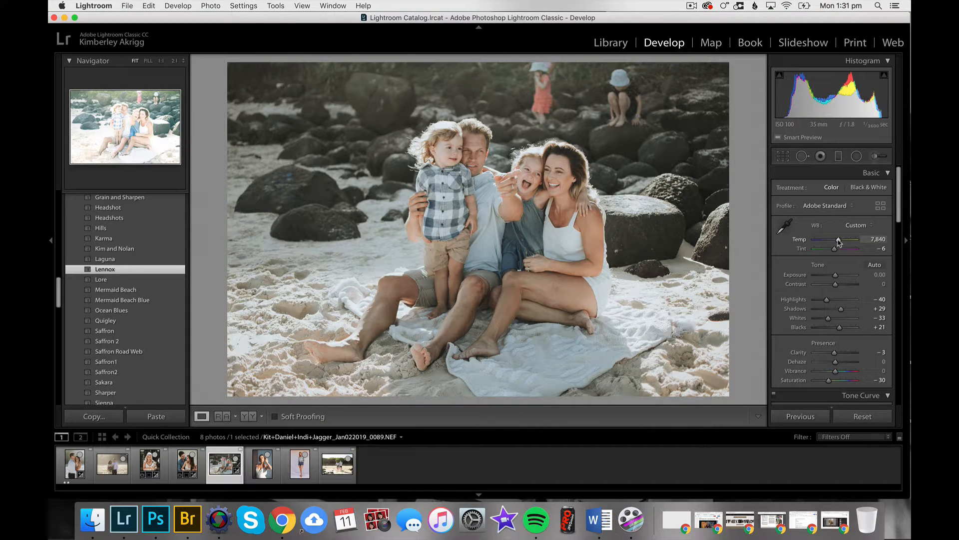
{"action": "left_click_drag", "start_coordinate": [839, 243], "coordinate": [844, 241]}
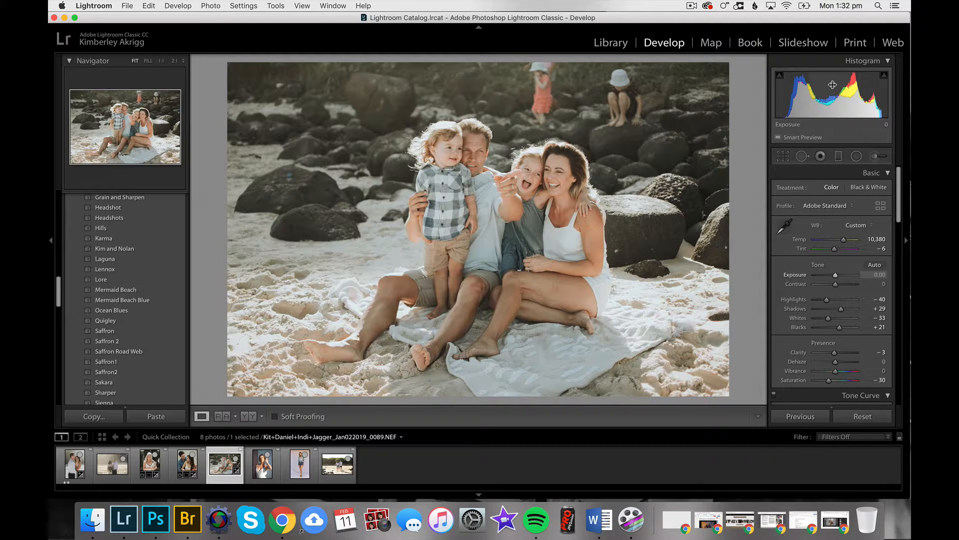
Set the family photo's exposure to −0.30 and contrast to +12
{"action": "left_click_drag", "start_coordinate": [834, 97], "coordinate": [824, 97]}
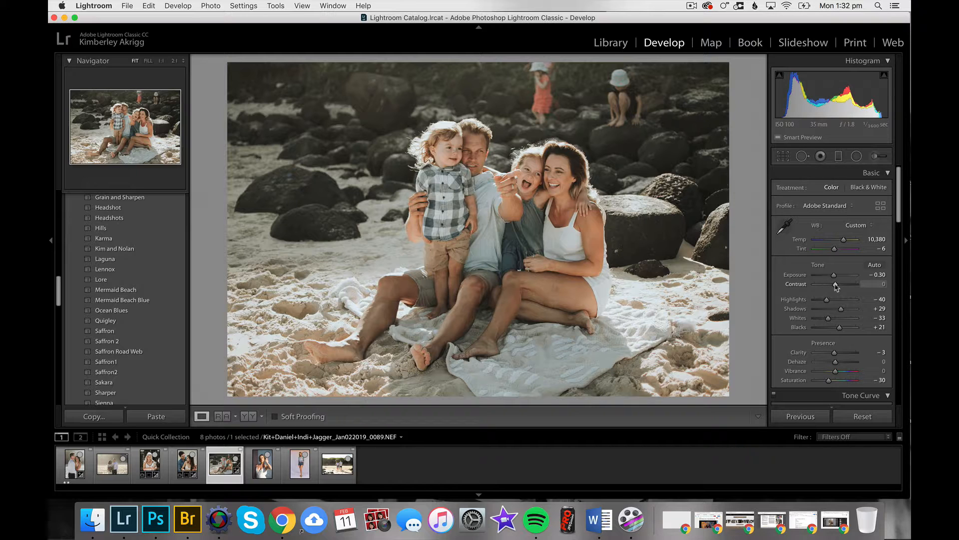
{"action": "left_click_drag", "start_coordinate": [836, 285], "coordinate": [840, 285]}
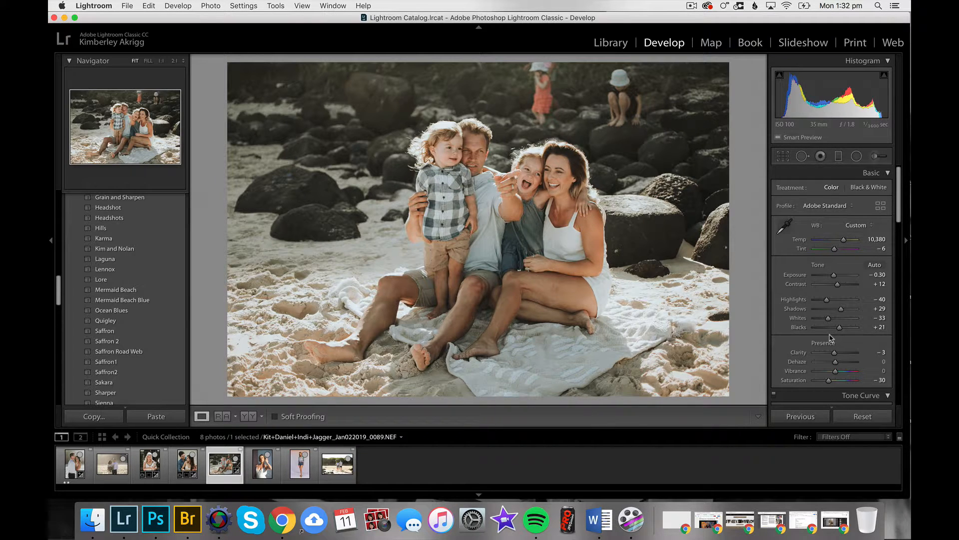
{"action": "scroll", "coordinate": [831, 338], "scroll_direction": "down", "scroll_amount": 1}
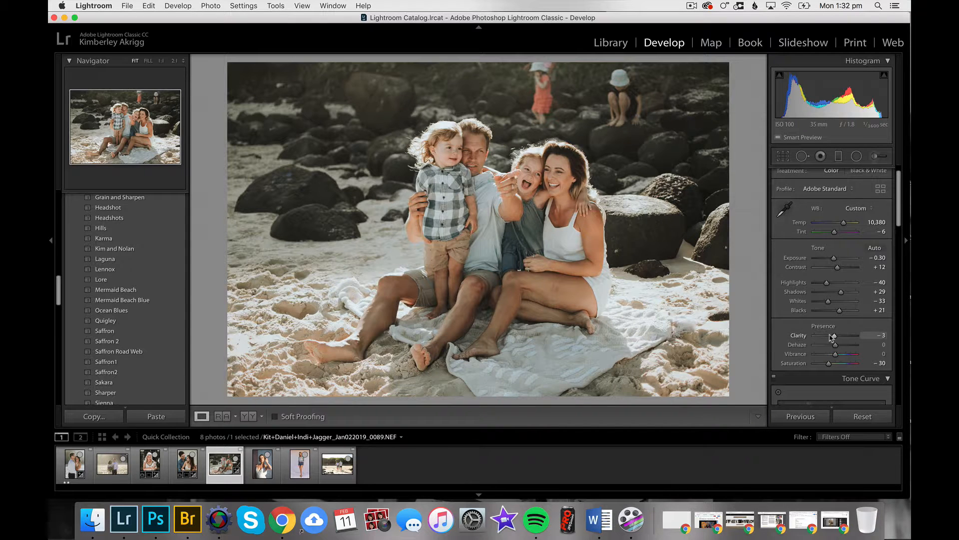
Apply the Lennox preset to the portrait of the woman in the white lace dress and straighten it slightly
{"action": "left_click", "coordinate": [275, 472]}
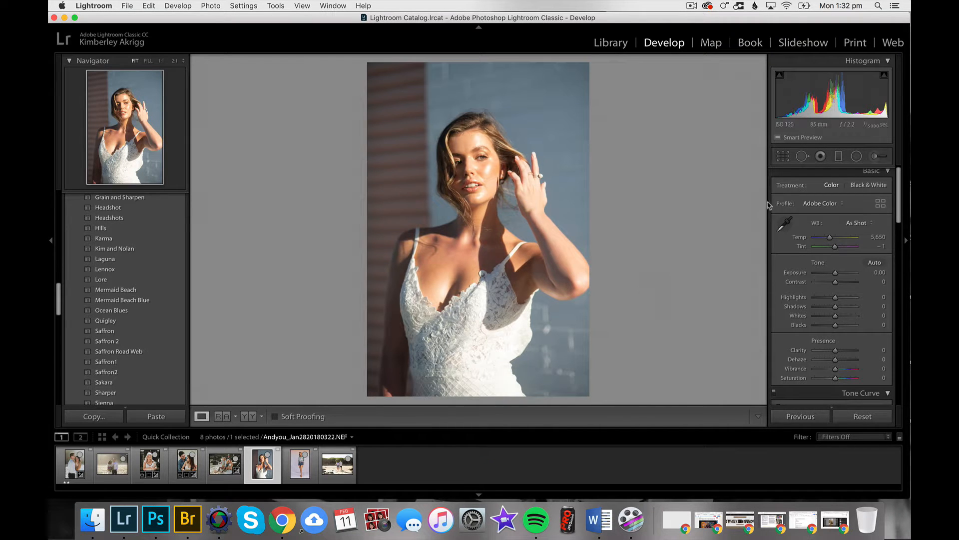
{"action": "left_click", "coordinate": [157, 270]}
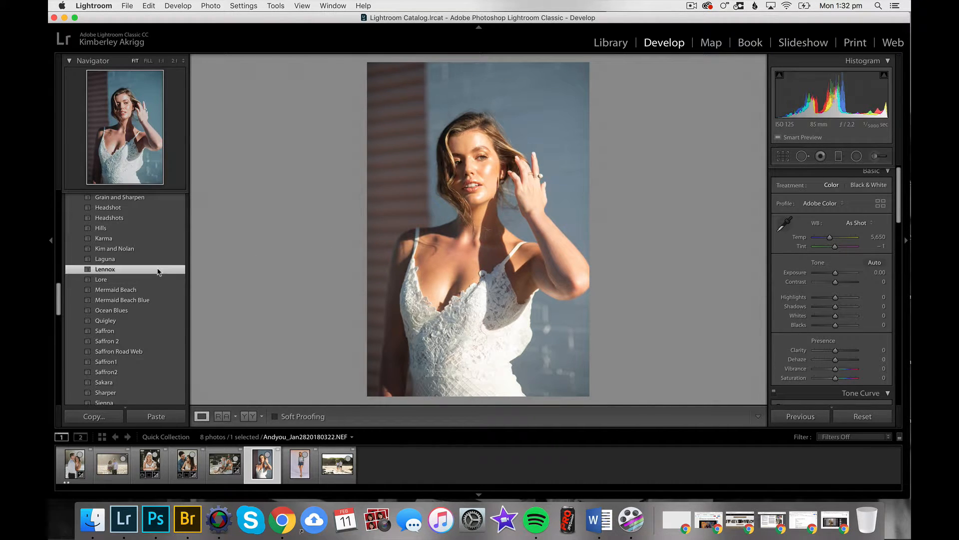
{"action": "left_click", "coordinate": [783, 157]}
{"action": "left_click_drag", "start_coordinate": [685, 188], "coordinate": [681, 182]}
{"action": "key", "text": "Return"}
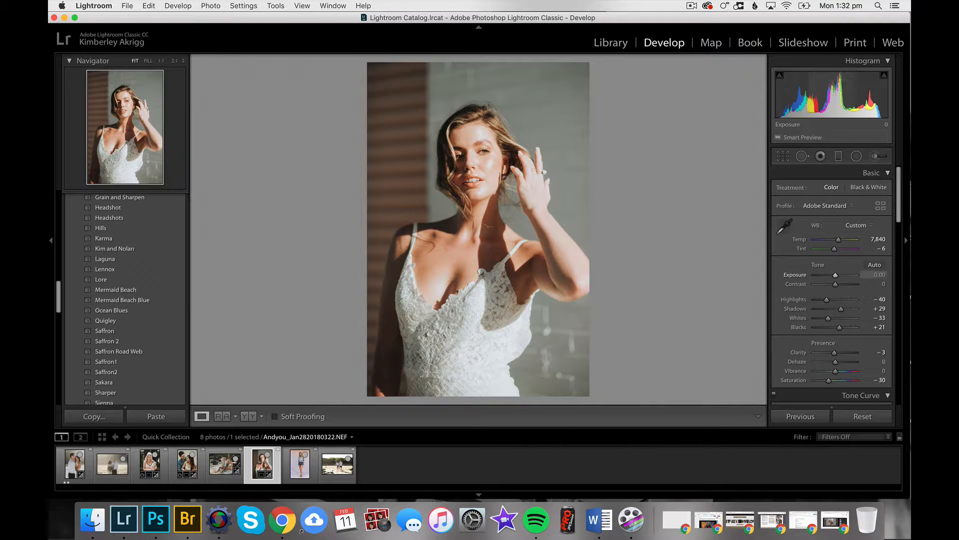
Lower the exposure of the lace-dress portrait to −0.32 and its whites to −58
{"action": "left_click_drag", "start_coordinate": [835, 274], "coordinate": [834, 274]}
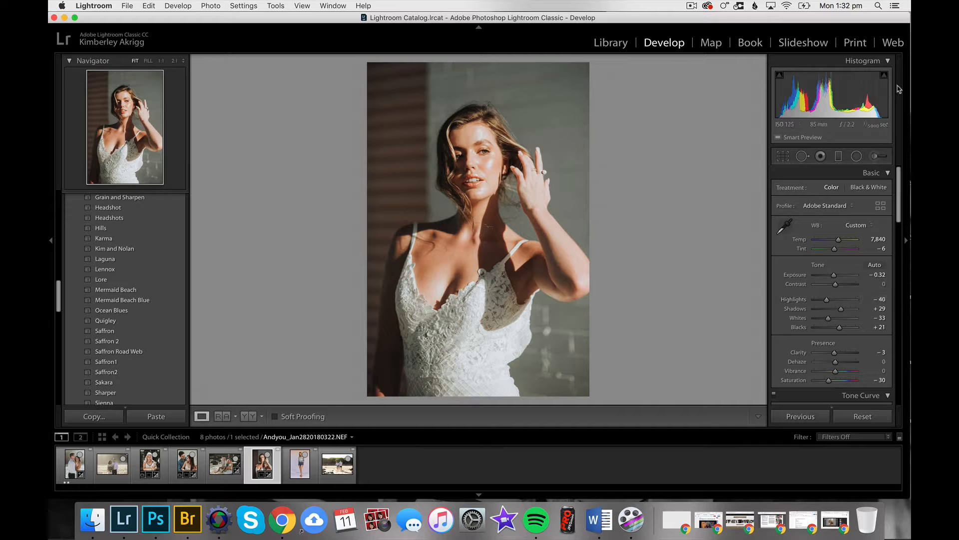
{"action": "left_click_drag", "start_coordinate": [828, 318], "coordinate": [824, 317]}
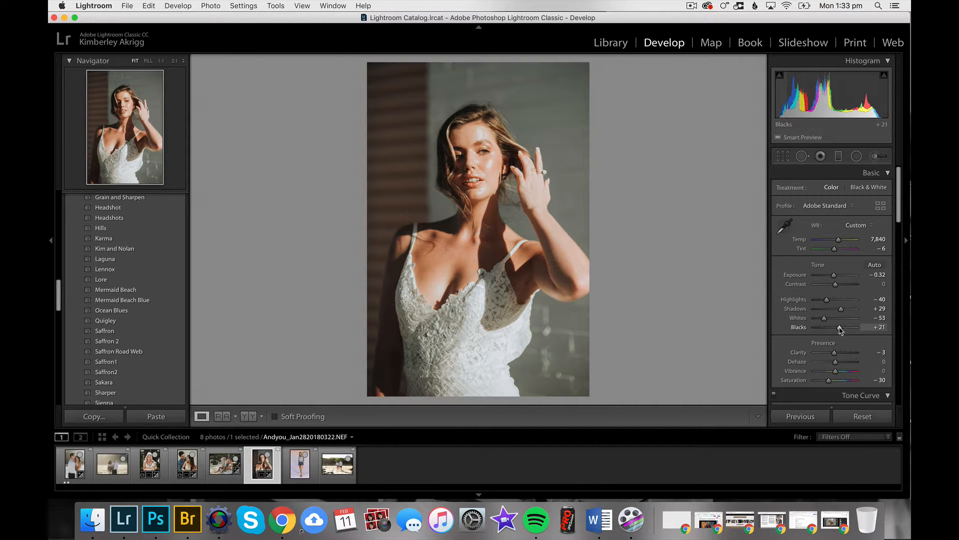
{"action": "left_click_drag", "start_coordinate": [825, 319], "coordinate": [823, 320]}
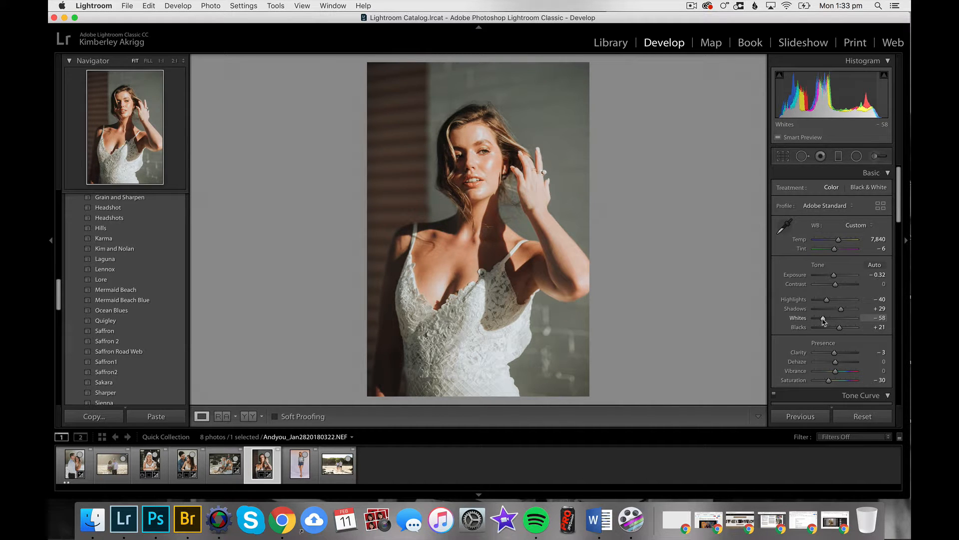
{"action": "scroll", "coordinate": [823, 322], "scroll_direction": "down", "scroll_amount": 2}
{"action": "scroll", "coordinate": [824, 322], "scroll_direction": "up", "scroll_amount": 2}
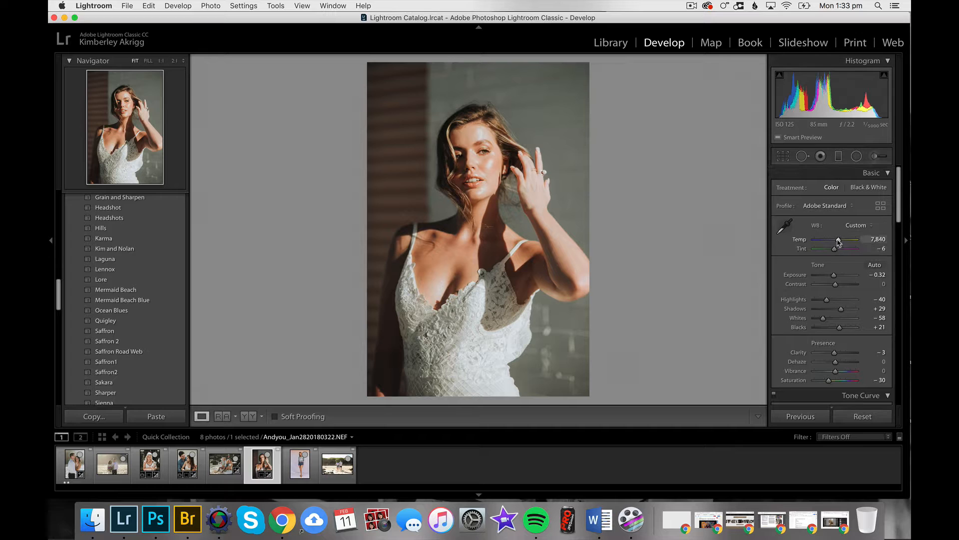
Set the lace-dress portrait's temperature to 8,728 and adjust its skin-tone saturation to orange −28 and yellow −54
{"action": "left_click_drag", "start_coordinate": [839, 240], "coordinate": [841, 240]}
{"action": "scroll", "coordinate": [839, 279], "scroll_direction": "down", "scroll_amount": 10}
{"action": "scroll", "coordinate": [839, 314], "scroll_direction": "up", "scroll_amount": 1}
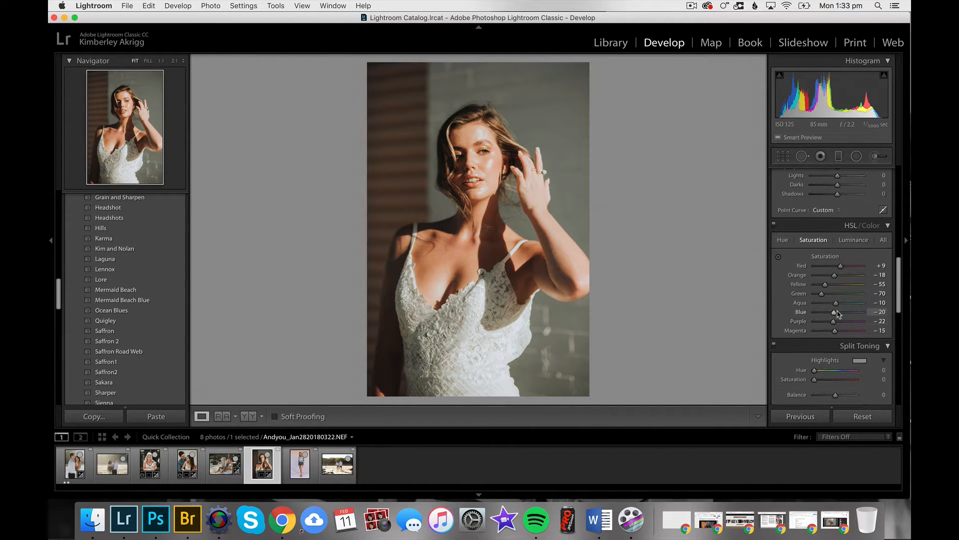
{"action": "left_click", "coordinate": [779, 257]}
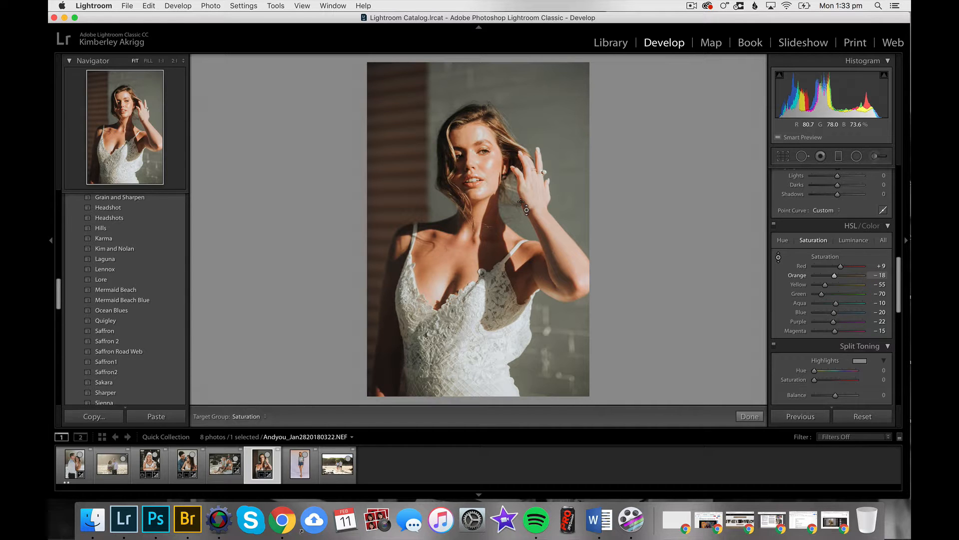
{"action": "key", "text": "Down"}
{"action": "key", "text": "Down"}
{"action": "key", "text": "Up"}
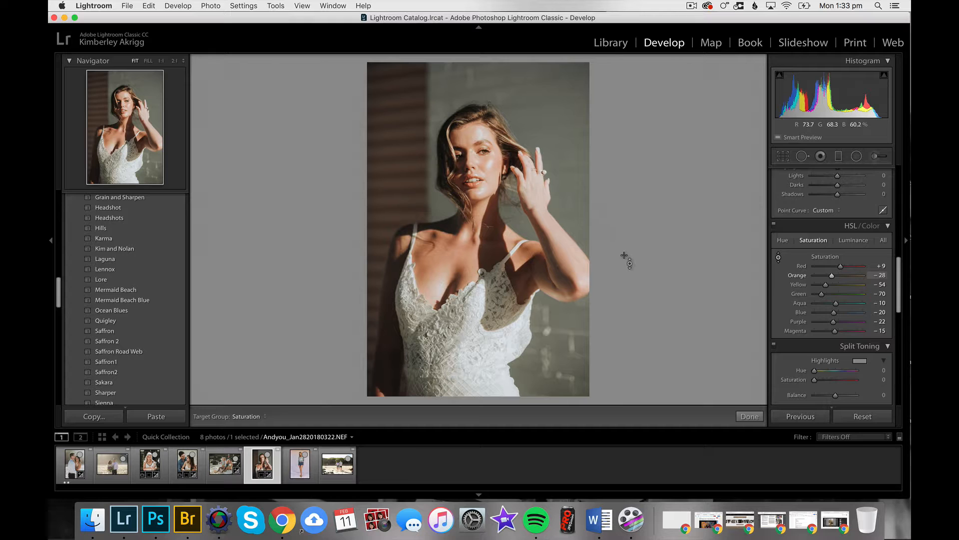
{"action": "scroll", "coordinate": [834, 226], "scroll_direction": "up", "scroll_amount": 10}
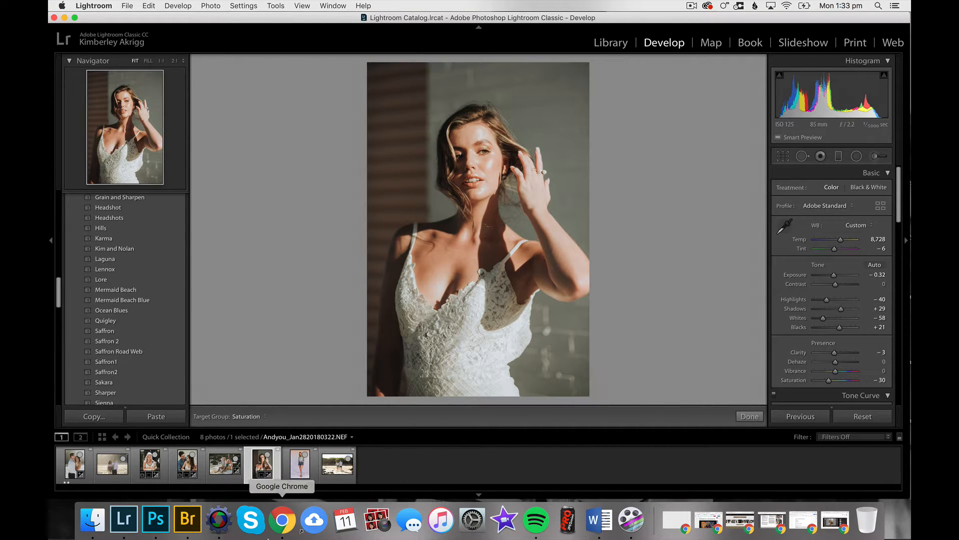
Apply the Lennox preset to the full-length photo of the woman in denim shorts and raise the exposure to +0.20
{"action": "left_click", "coordinate": [313, 471]}
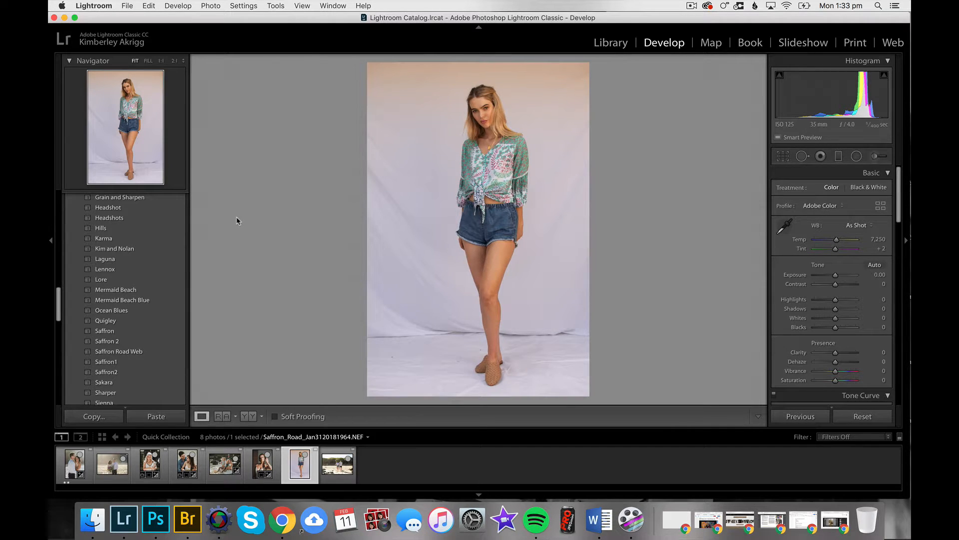
{"action": "left_click", "coordinate": [128, 270]}
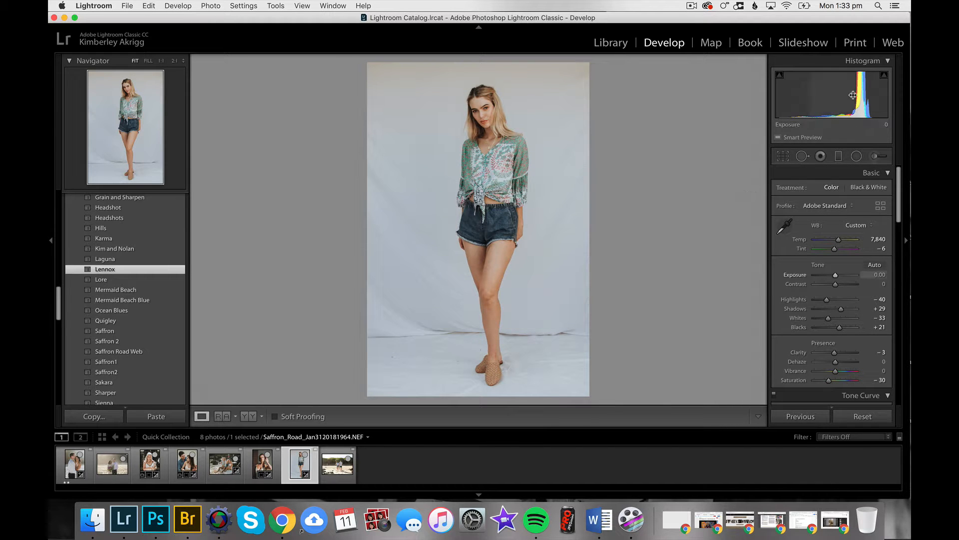
{"action": "left_click_drag", "start_coordinate": [834, 96], "coordinate": [839, 96]}
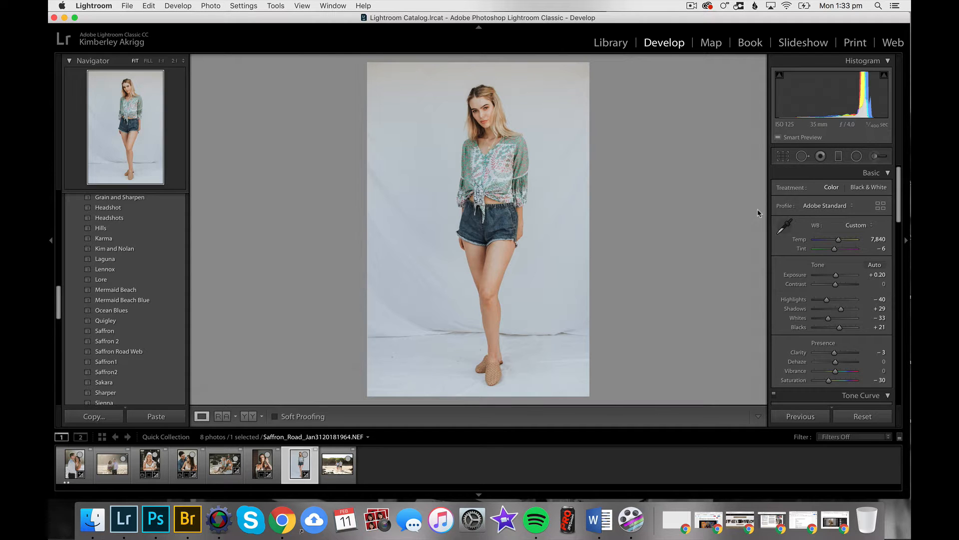
Straighten the full-length photo by about 1.24 degrees and raise its whites to −17 and highlights to −35
{"action": "left_click", "coordinate": [783, 157]}
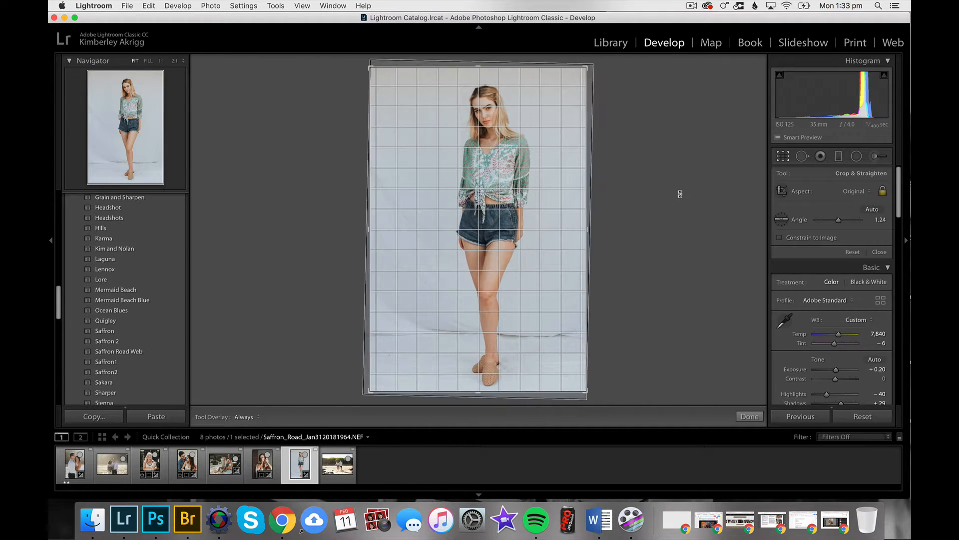
{"action": "key", "text": "Return"}
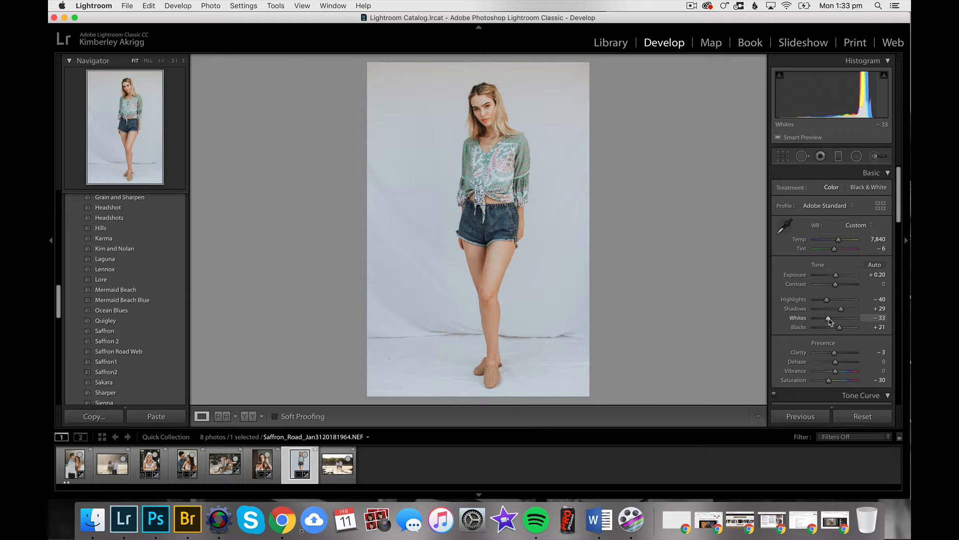
{"action": "left_click_drag", "start_coordinate": [828, 321], "coordinate": [833, 321]}
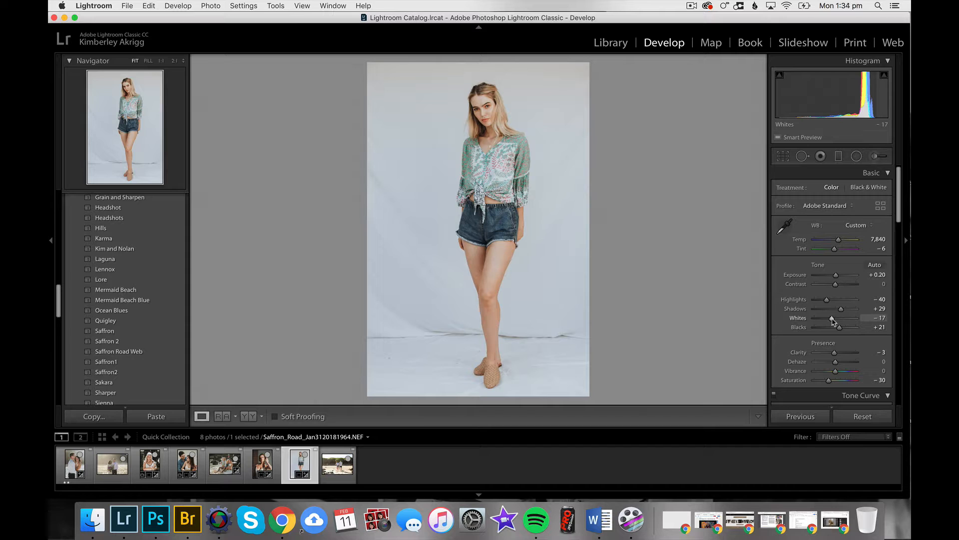
{"action": "left_click_drag", "start_coordinate": [827, 301], "coordinate": [828, 301]}
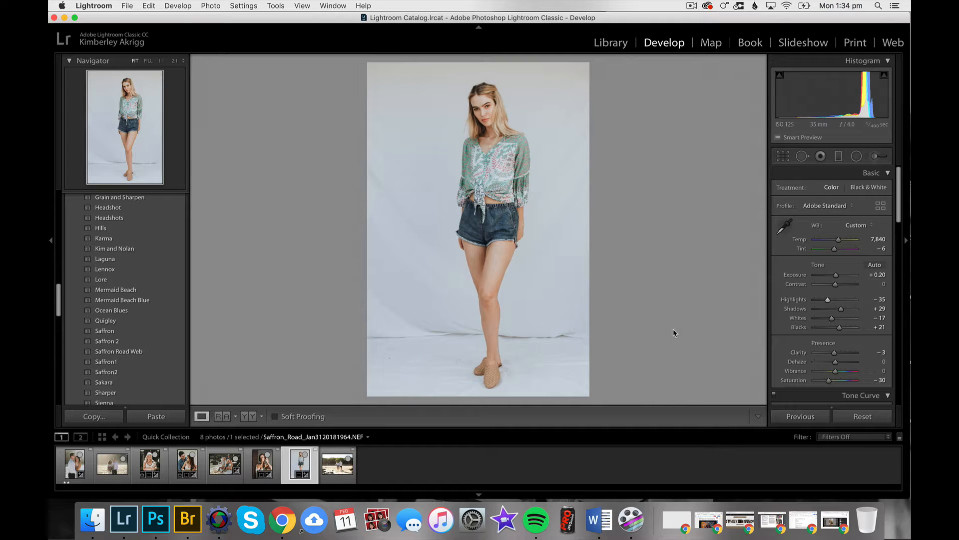
{"action": "scroll", "coordinate": [839, 348], "scroll_direction": "down", "scroll_amount": 5}
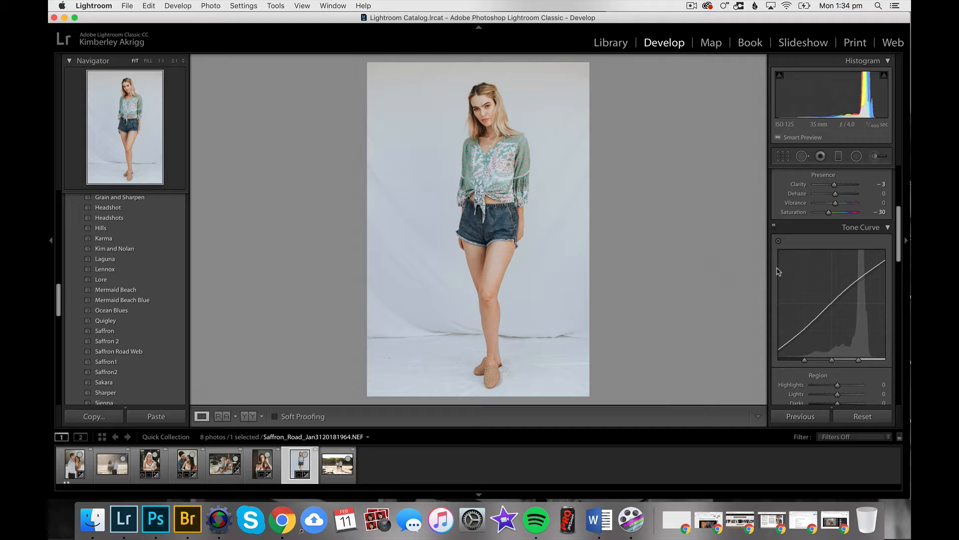
Raise the shadows of the full-length photo of the woman in denim shorts to +41
{"action": "scroll", "coordinate": [808, 280], "scroll_direction": "up", "scroll_amount": 5}
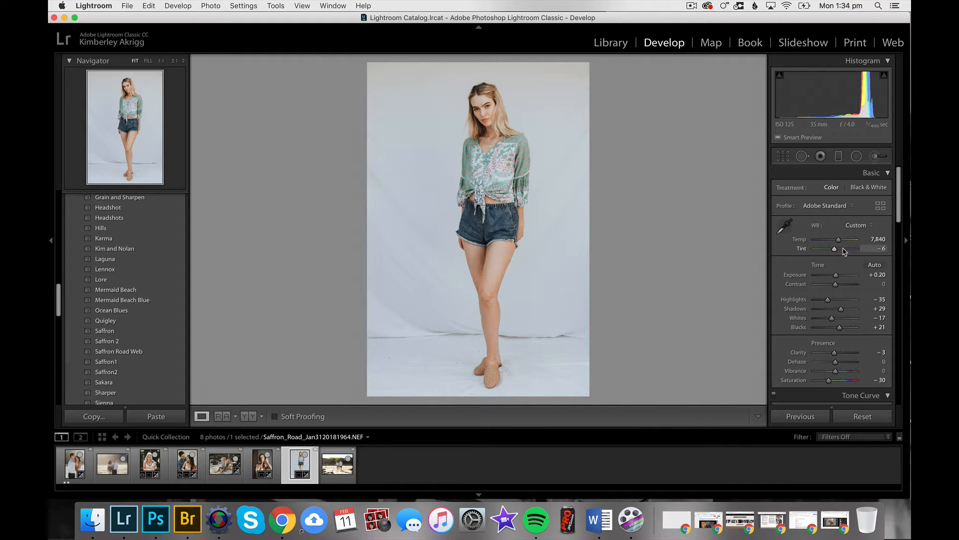
{"action": "scroll", "coordinate": [843, 248], "scroll_direction": "down", "scroll_amount": 2}
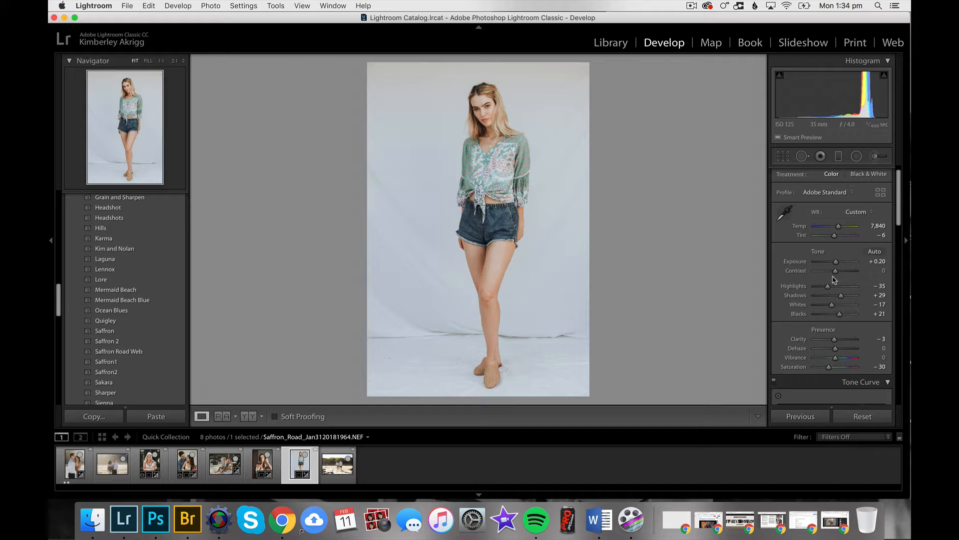
{"action": "scroll", "coordinate": [840, 278], "scroll_direction": "down", "scroll_amount": 2}
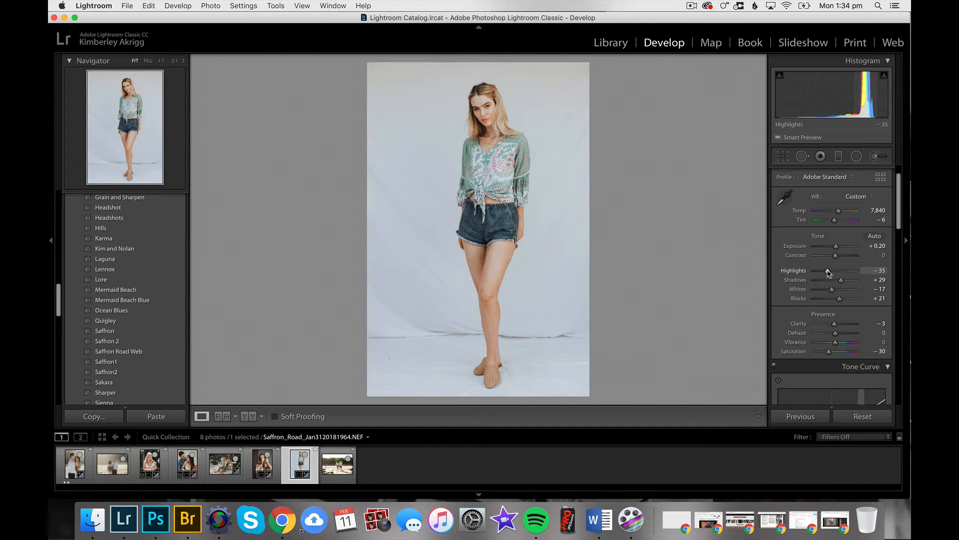
{"action": "mouse_move", "coordinate": [829, 272]}
{"action": "left_mouse_down"}
{"action": "mouse_move", "coordinate": [804, 275]}
{"action": "mouse_move", "coordinate": [829, 274]}
{"action": "left_mouse_up"}
{"action": "key", "text": "super+z"}
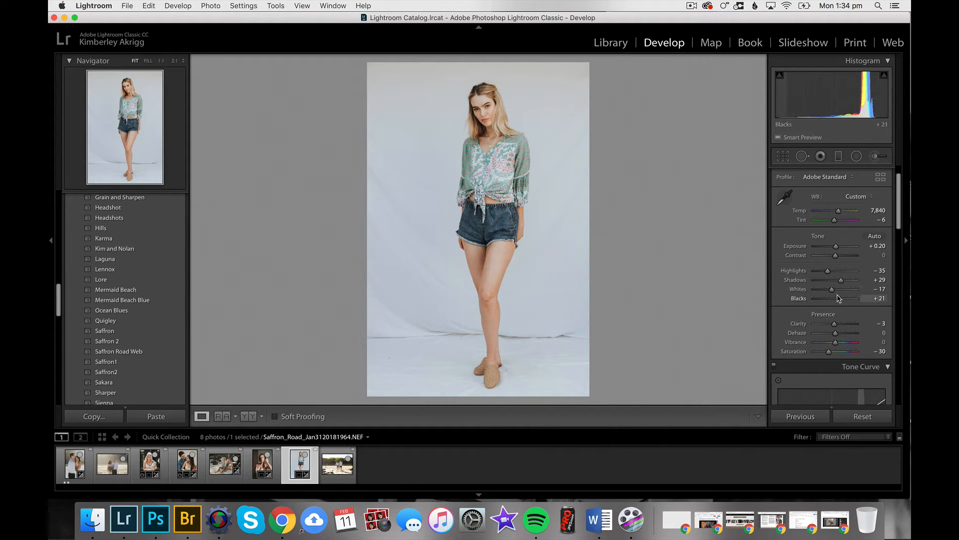
{"action": "left_click_drag", "start_coordinate": [841, 283], "coordinate": [875, 279]}
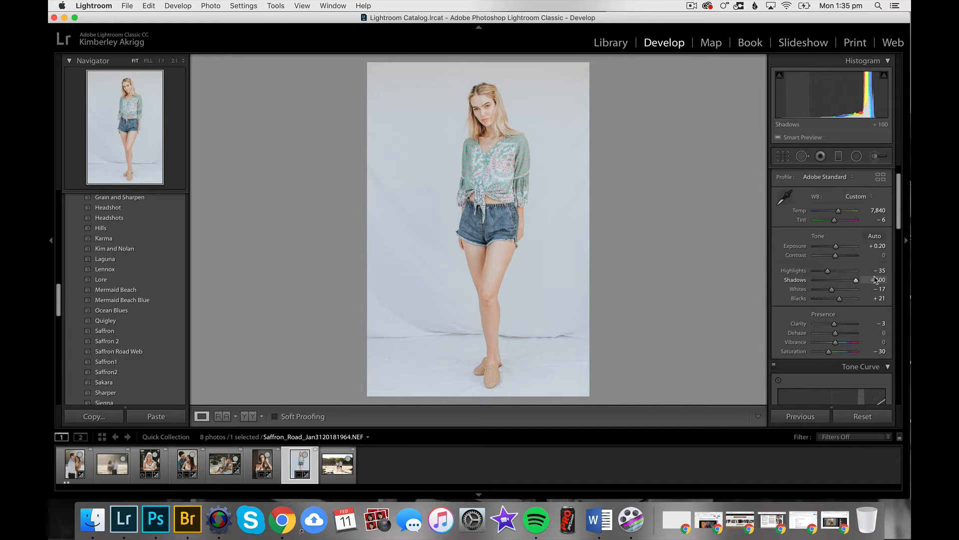
{"action": "left_click_drag", "start_coordinate": [875, 280], "coordinate": [843, 280]}
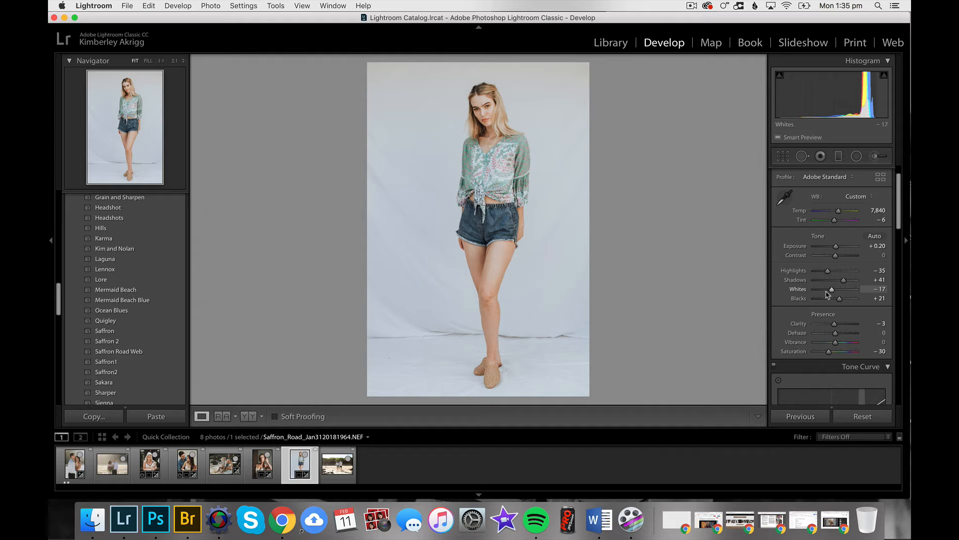
Try the full-length photo's whites at −16 and its blacks at +66, undoing each change
{"action": "mouse_move", "coordinate": [834, 292]}
{"action": "left_mouse_down"}
{"action": "mouse_move", "coordinate": [857, 291]}
{"action": "mouse_move", "coordinate": [825, 297]}
{"action": "left_mouse_up"}
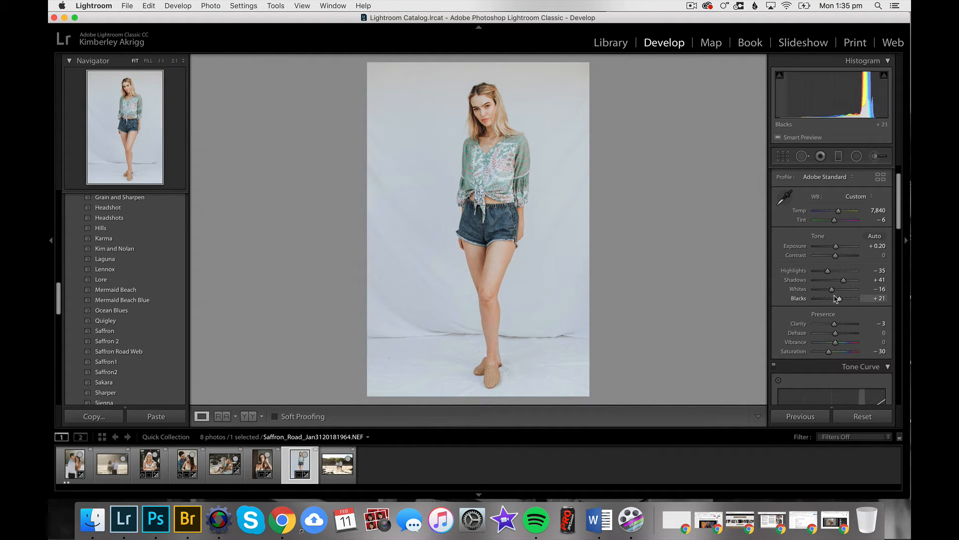
{"action": "key", "text": "super+z"}
{"action": "mouse_move", "coordinate": [840, 298]}
{"action": "left_mouse_down"}
{"action": "mouse_move", "coordinate": [806, 301]}
{"action": "mouse_move", "coordinate": [864, 298]}
{"action": "mouse_move", "coordinate": [851, 300]}
{"action": "left_mouse_up"}
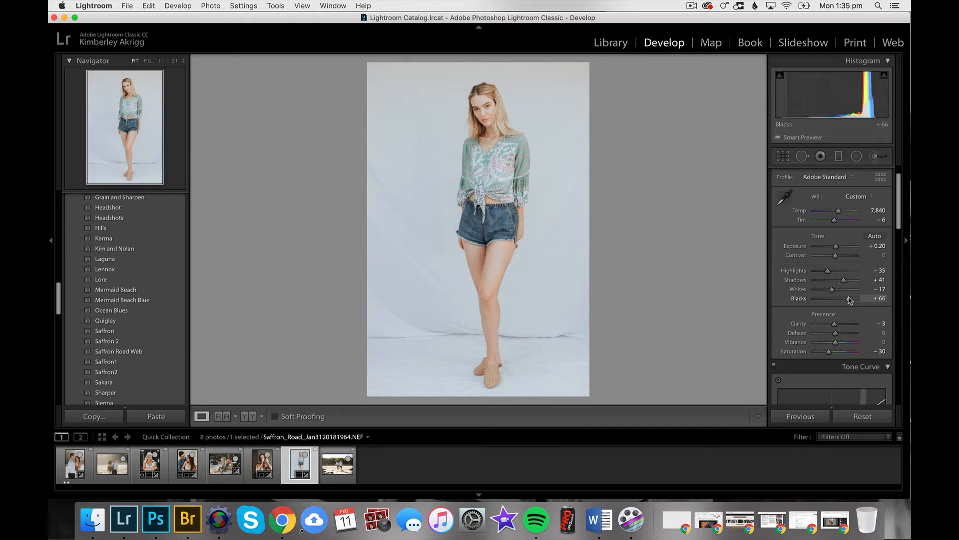
{"action": "key", "text": "super+z"}
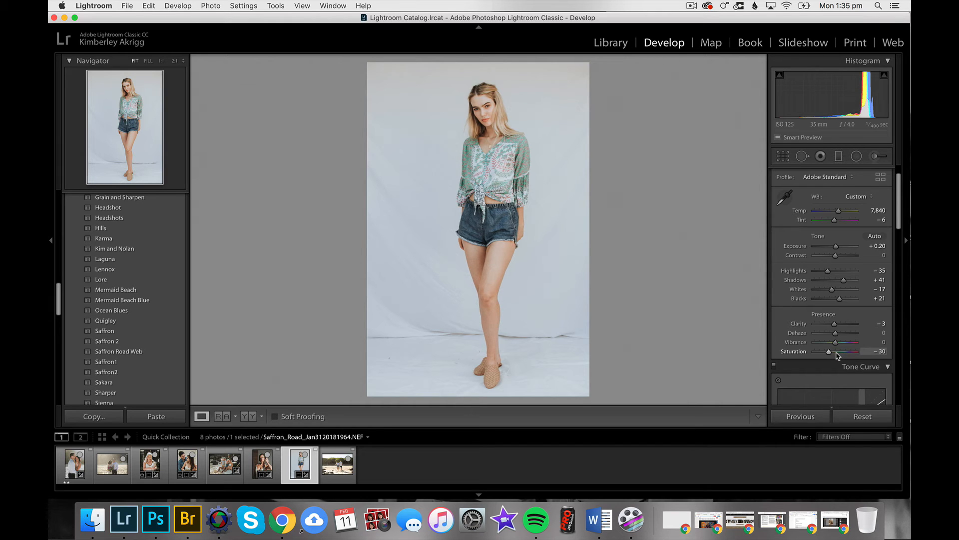
Show the full-length photo's HSL saturation settings for all colors
{"action": "scroll", "coordinate": [838, 356], "scroll_direction": "down", "scroll_amount": 10}
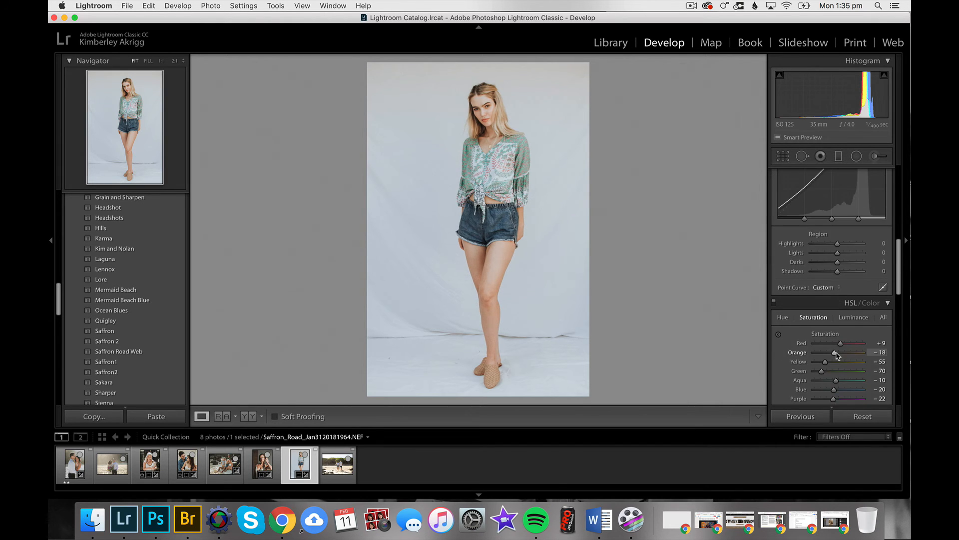
{"action": "scroll", "coordinate": [838, 355], "scroll_direction": "down", "scroll_amount": 3}
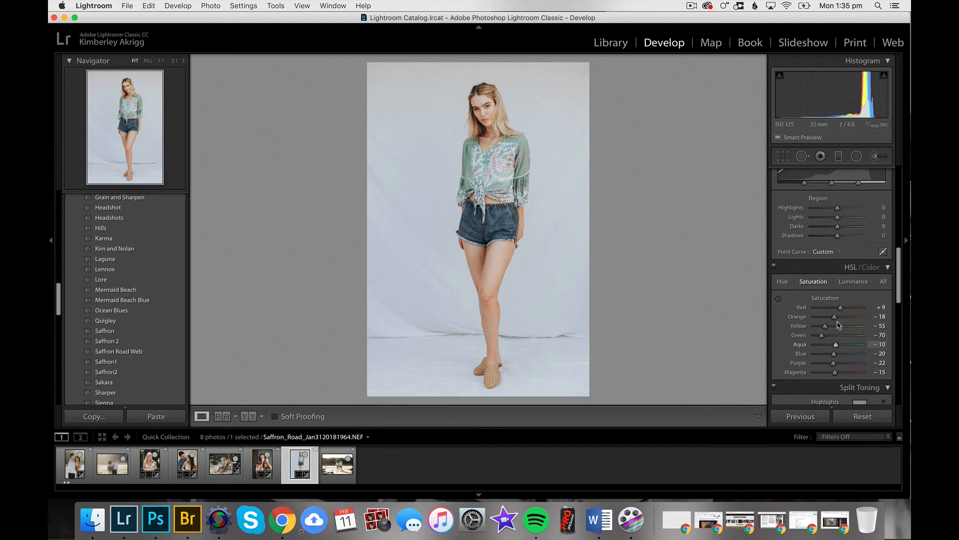